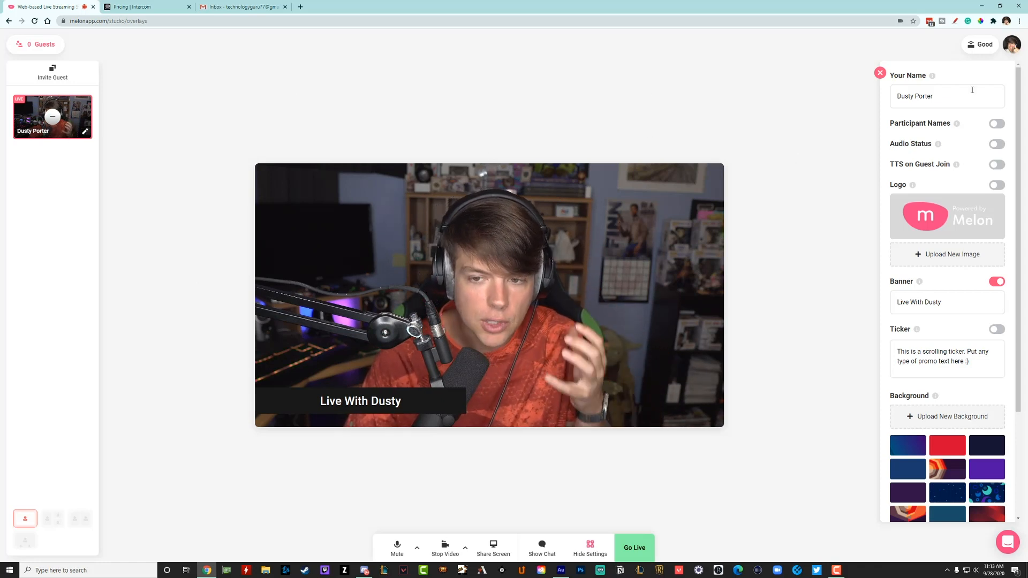
Open the account settings and link the Twitch platform by logging in with the account username and password
{"action": "left_click", "coordinate": [1015, 47]}
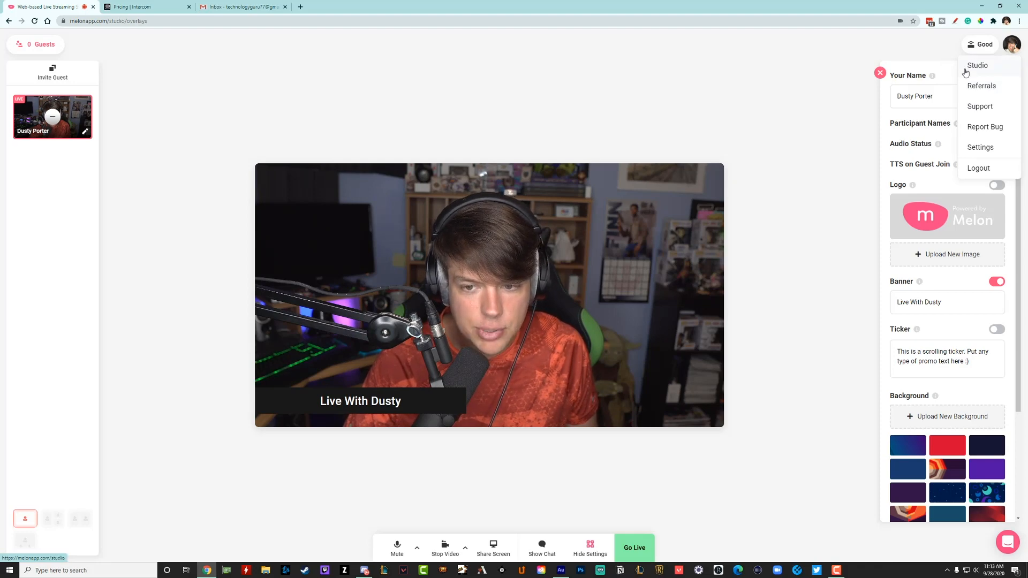
{"action": "left_click", "coordinate": [975, 146]}
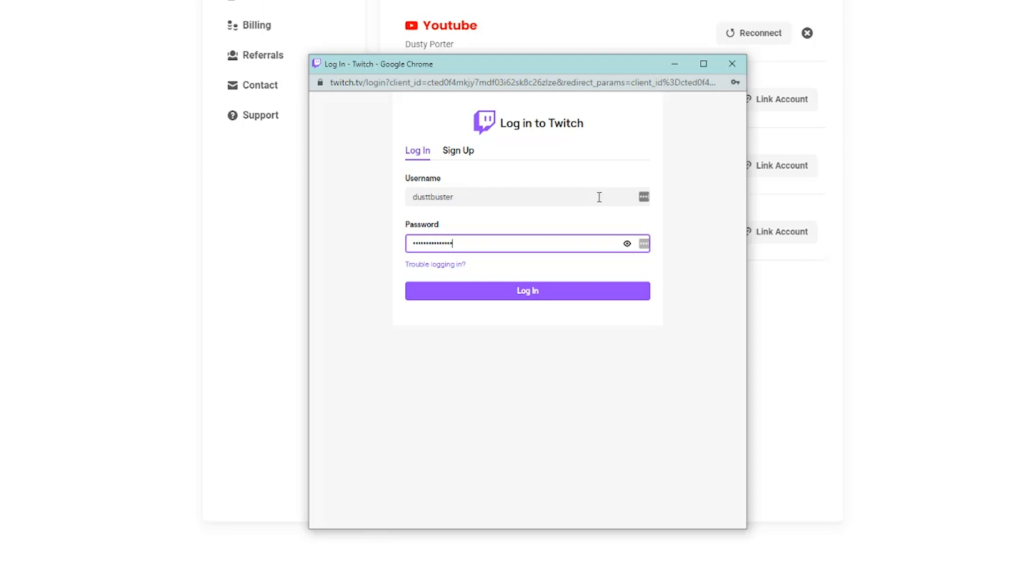
{"action": "left_click_drag", "start_coordinate": [463, 61], "coordinate": [478, 207]}
{"action": "left_click_drag", "start_coordinate": [514, 161], "coordinate": [529, 59]}
{"action": "left_click", "coordinate": [585, 284]}
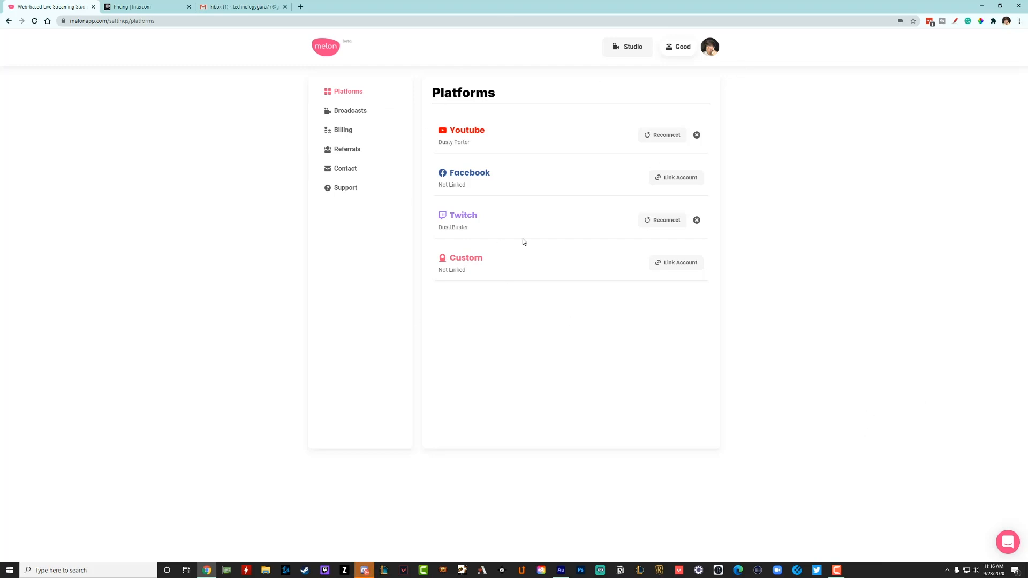
Return to the studio and dismiss the quick tip about adding a video feed
{"action": "left_click", "coordinate": [635, 49]}
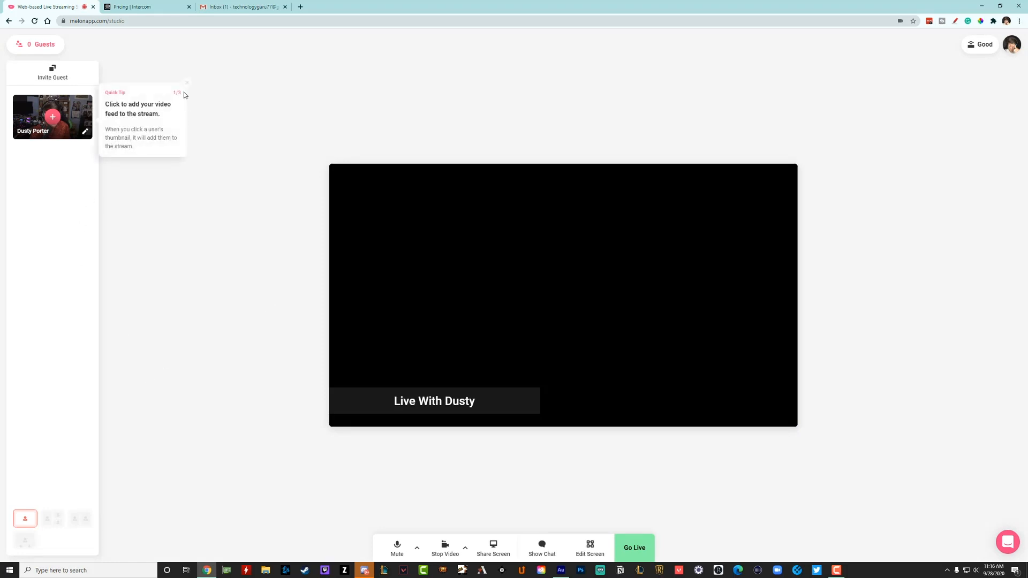
{"action": "left_click", "coordinate": [187, 84]}
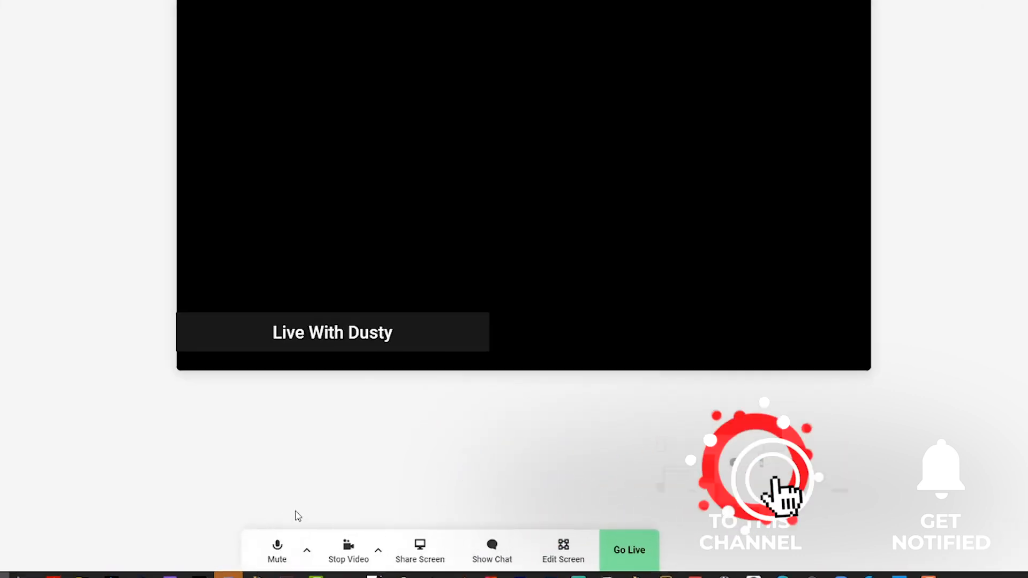
Examine the audio input and audio output devices available for the microphone and speakers
{"action": "left_click", "coordinate": [307, 550]}
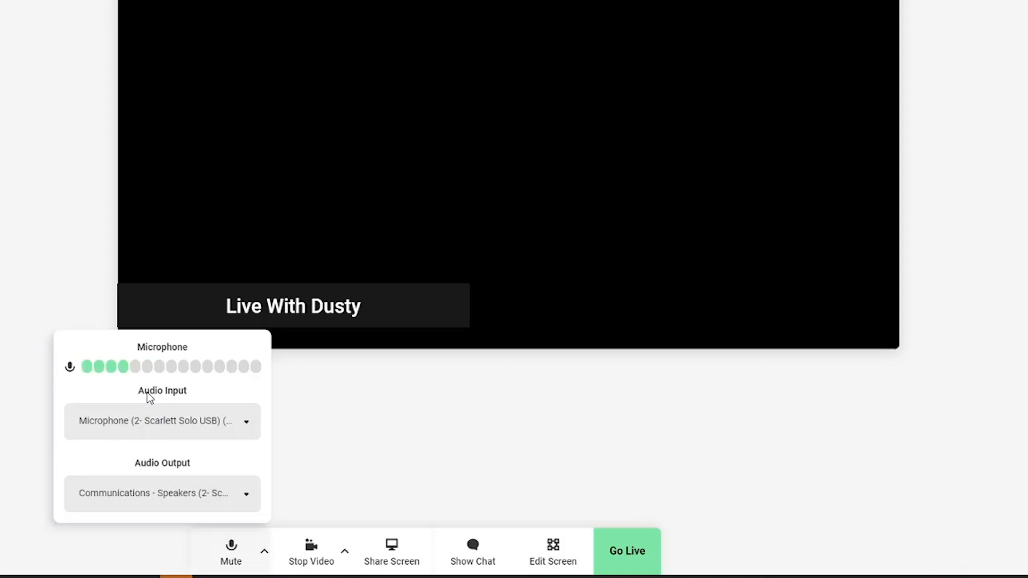
{"action": "left_click", "coordinate": [246, 428]}
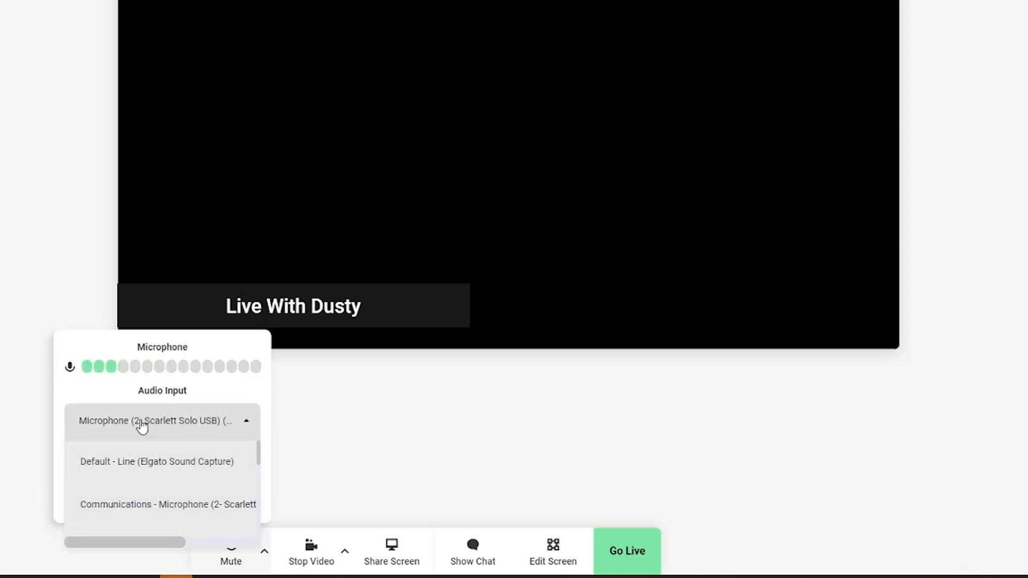
{"action": "left_click", "coordinate": [142, 426]}
{"action": "left_click", "coordinate": [217, 488]}
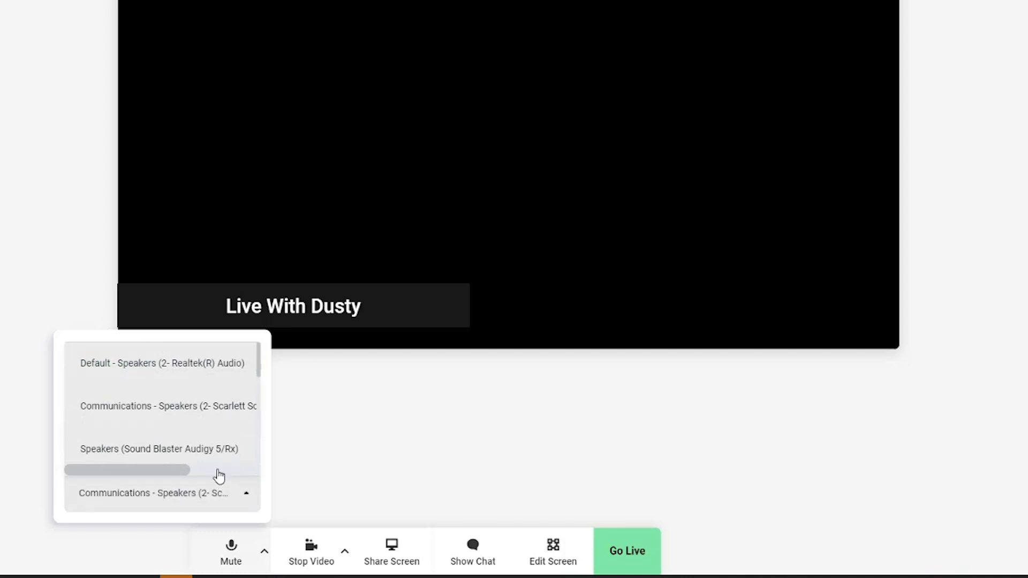
{"action": "left_click", "coordinate": [343, 454]}
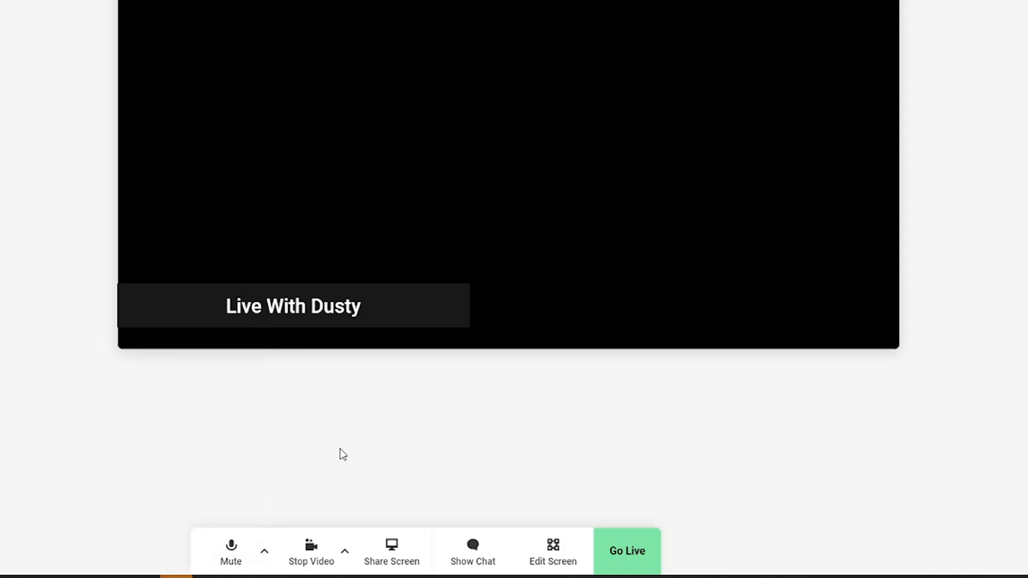
Set the camera resolution to High Resolution (1080 @ 30fps)
{"action": "left_click", "coordinate": [346, 555]}
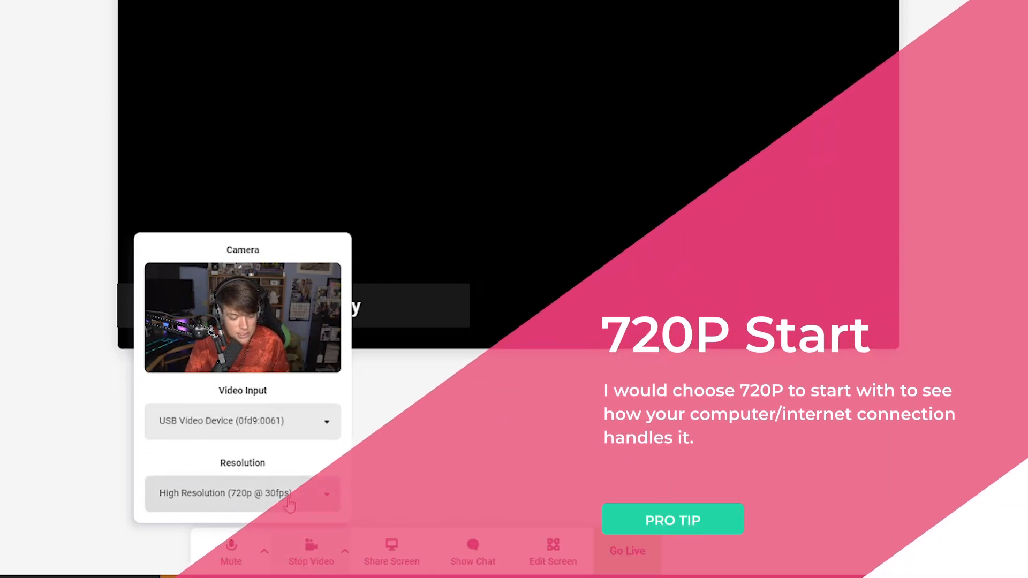
{"action": "left_click", "coordinate": [324, 498]}
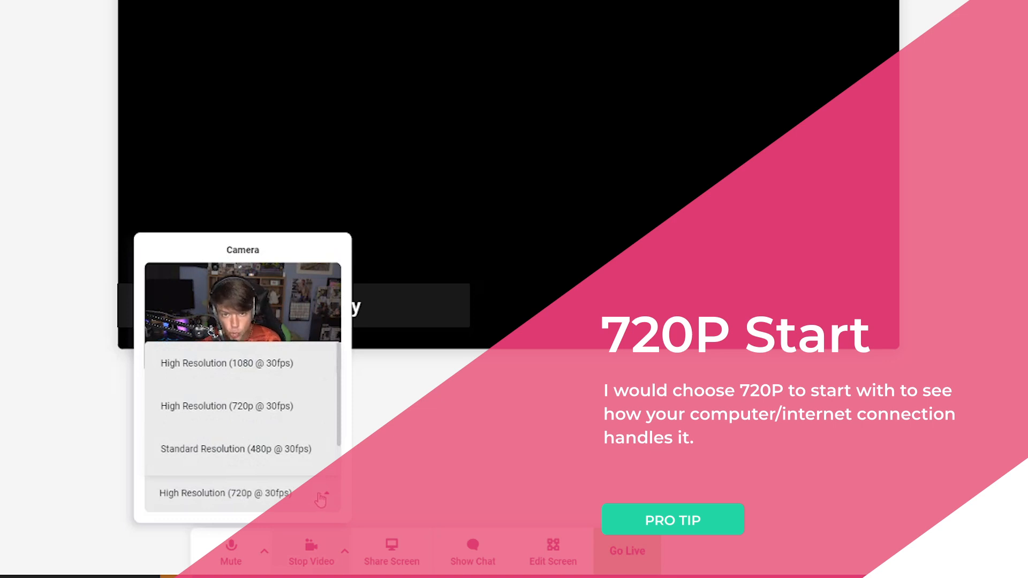
{"action": "left_click", "coordinate": [219, 369]}
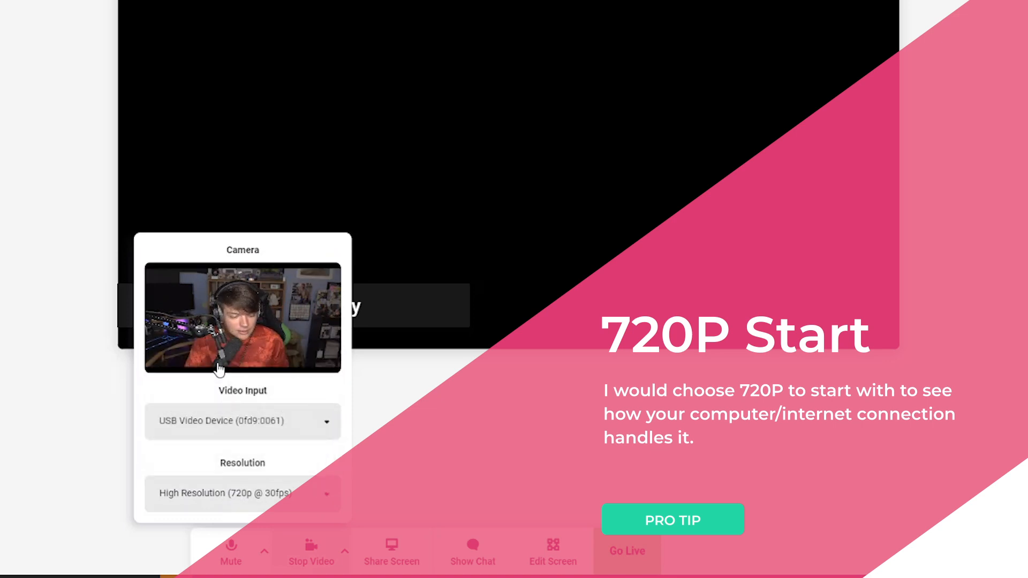
{"action": "left_click", "coordinate": [321, 491]}
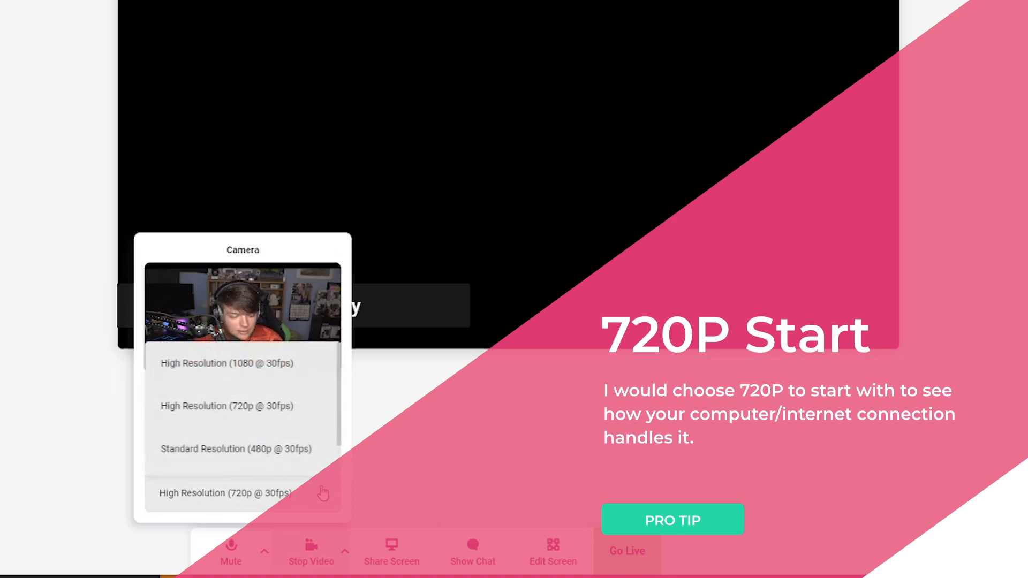
{"action": "left_click", "coordinate": [304, 427]}
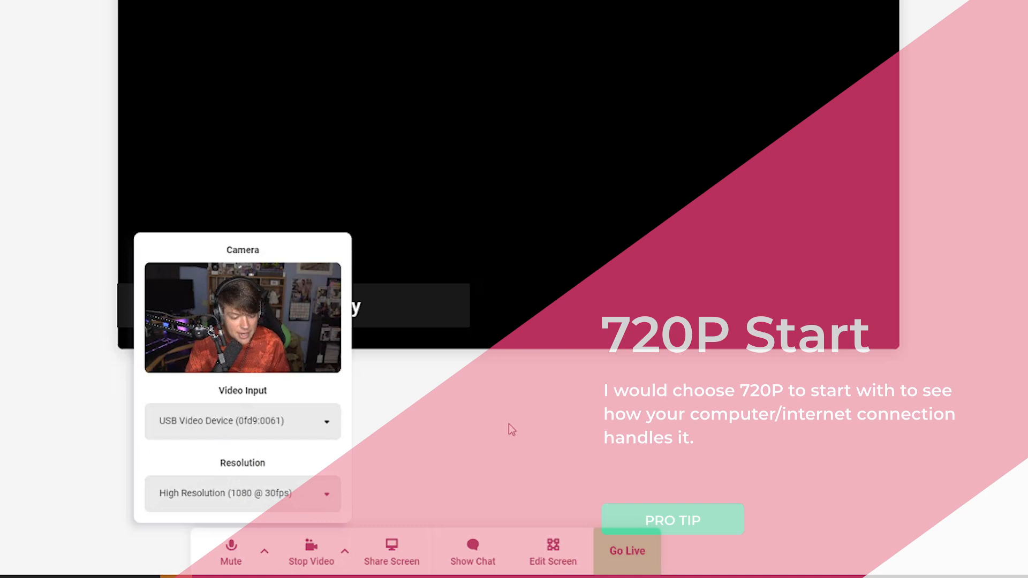
{"action": "left_click", "coordinate": [510, 426]}
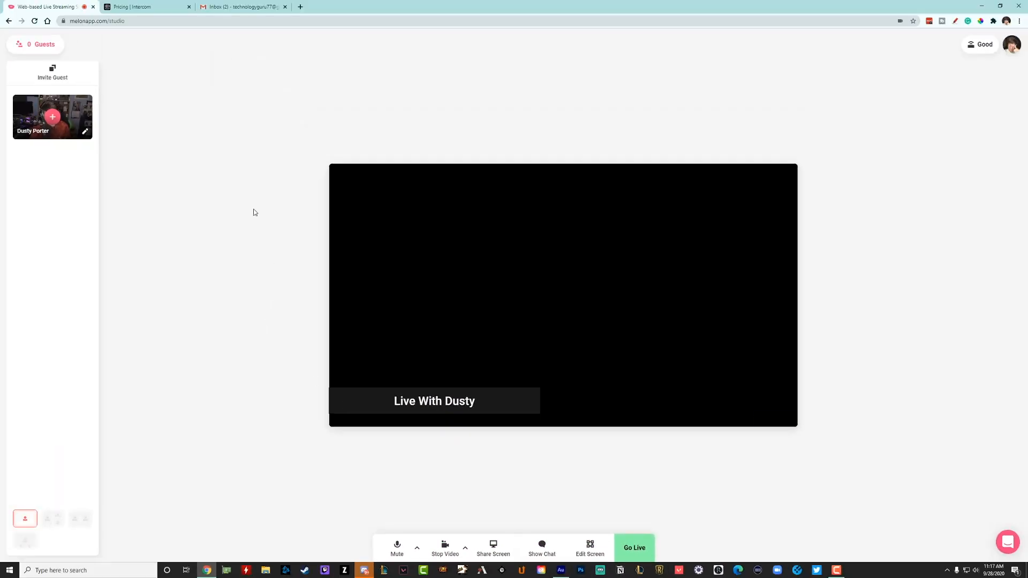
Add the host's webcam feed to the stream and close the Intercom pricing page
{"action": "left_click", "coordinate": [53, 118]}
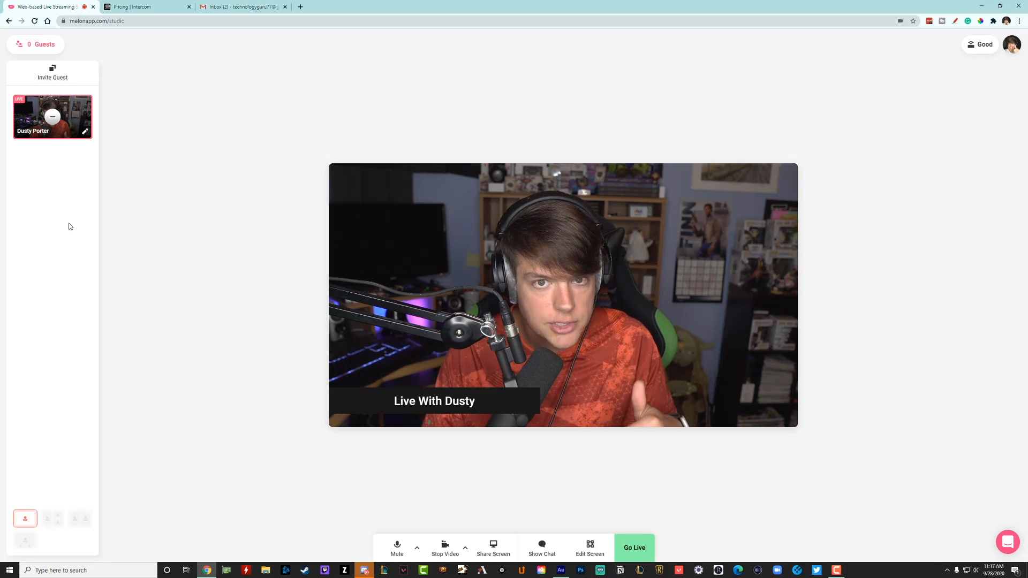
{"action": "middle_click", "coordinate": [142, 8]}
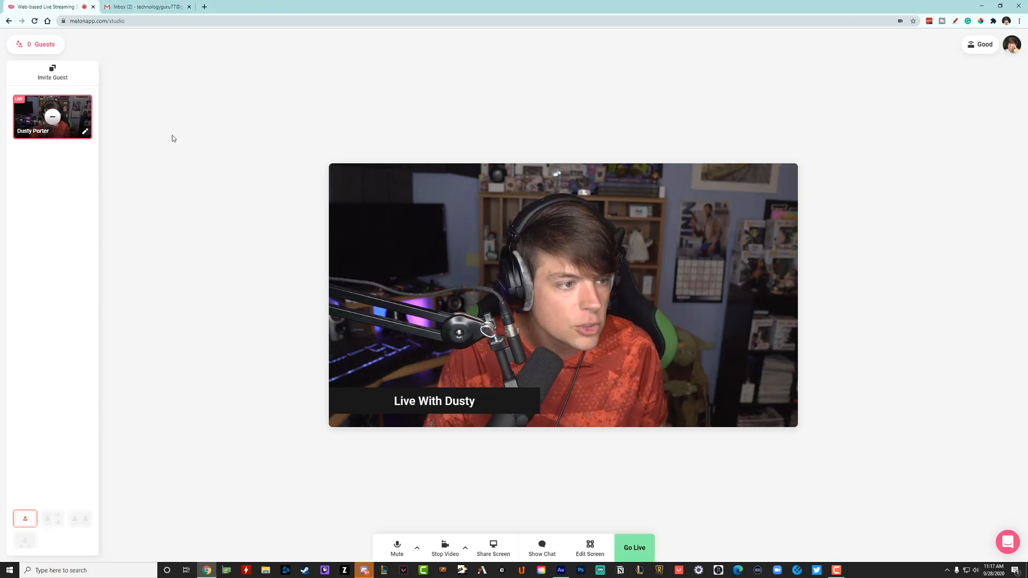
Get the guest invite link and check the "Join My Stream" e-mail draft in Gmail before returning to the studio
{"action": "left_click", "coordinate": [53, 76]}
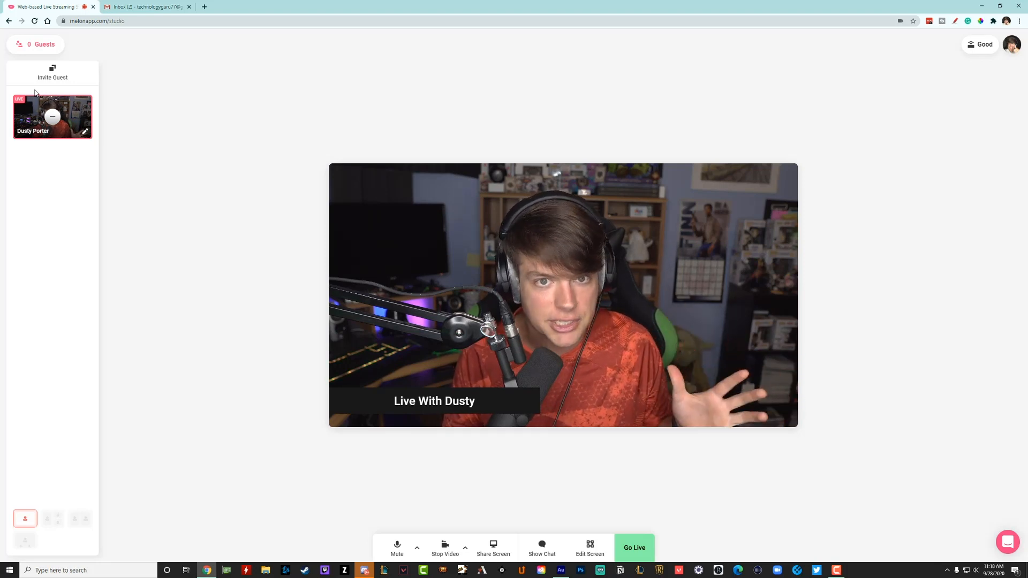
{"action": "left_click", "coordinate": [132, 7]}
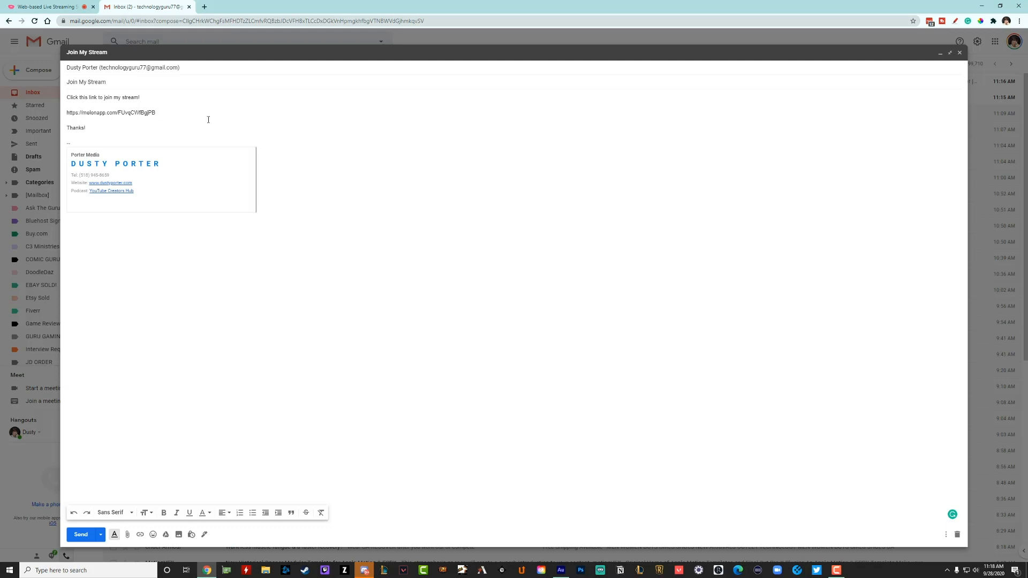
{"action": "left_click", "coordinate": [49, 8]}
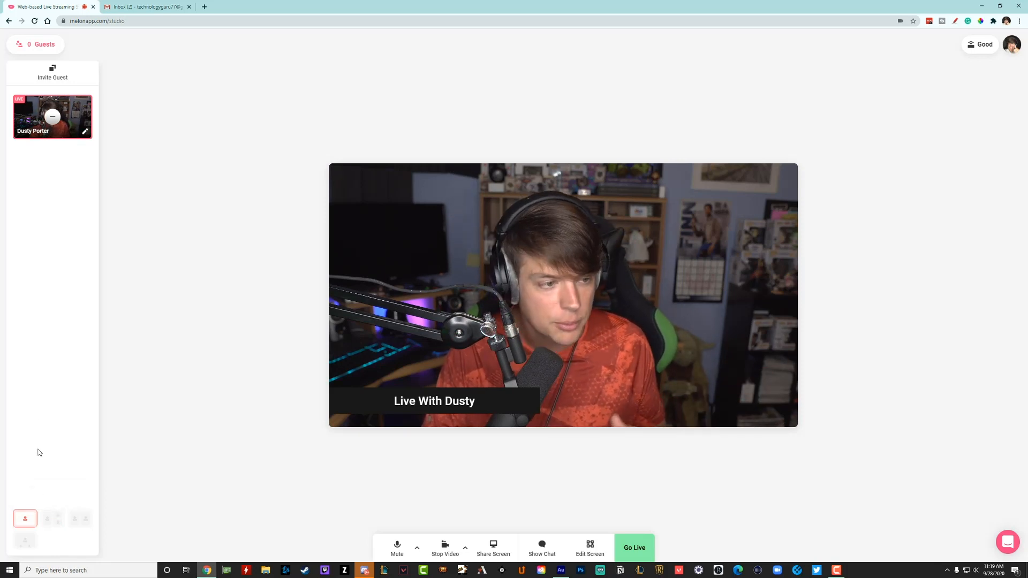
Remove the host's webcam feed from the stream and add it back
{"action": "left_click", "coordinate": [52, 116]}
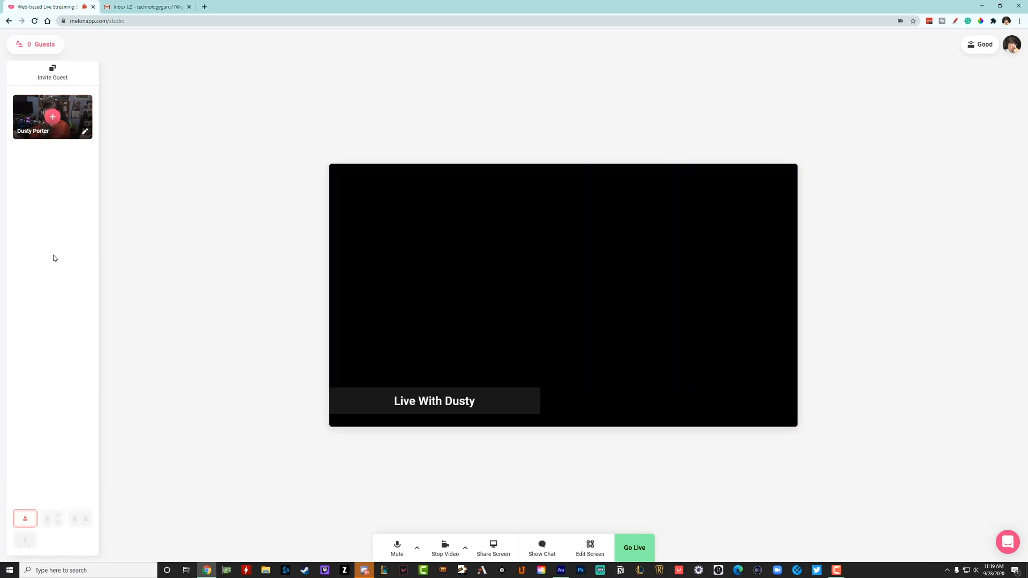
{"action": "left_click", "coordinate": [53, 117]}
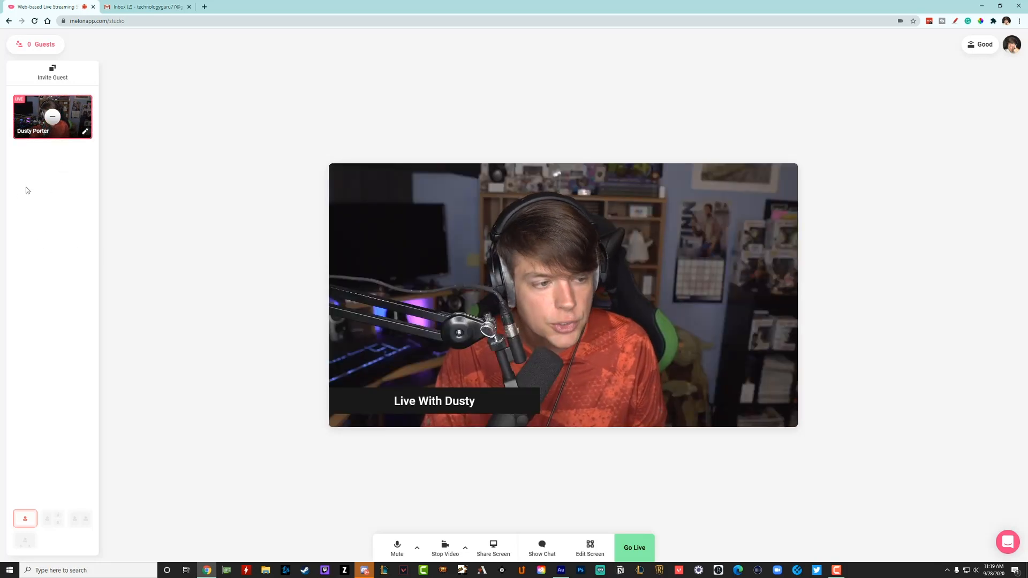
Open the screen settings and shorten the host's display name to the first name only
{"action": "left_click", "coordinate": [85, 131]}
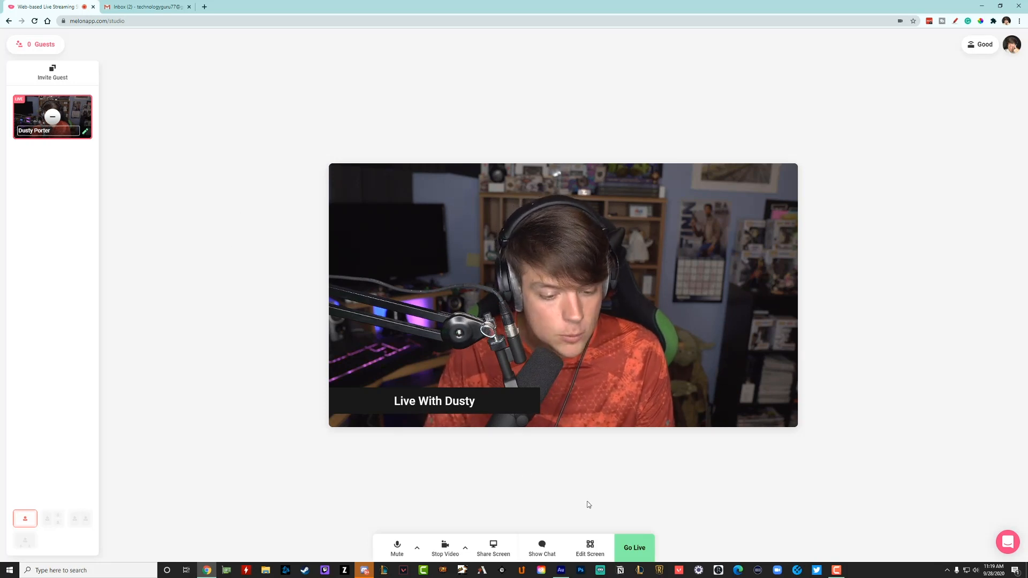
{"action": "left_click", "coordinate": [591, 550]}
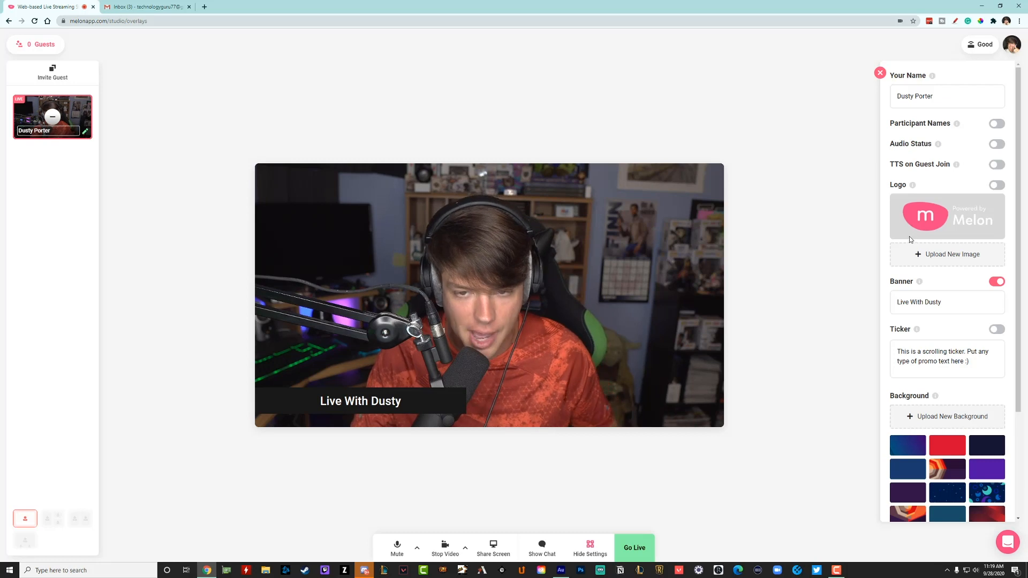
{"action": "left_click_drag", "start_coordinate": [951, 102], "coordinate": [783, 92]}
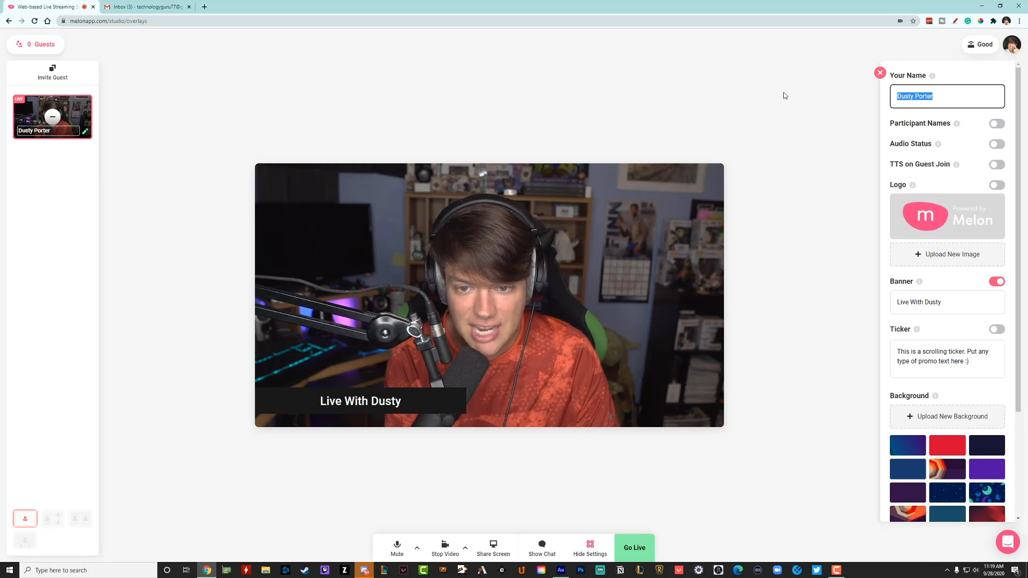
{"action": "type", "text": "Dusty"}
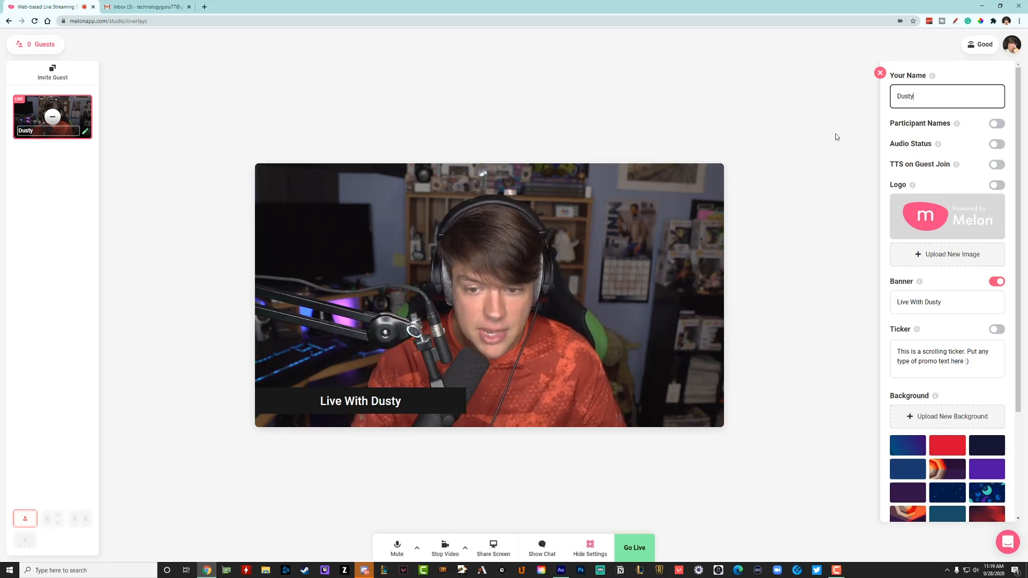
Try out the Participant Names and Audio Status overlays, switching each one on and off again
{"action": "left_click", "coordinate": [997, 124]}
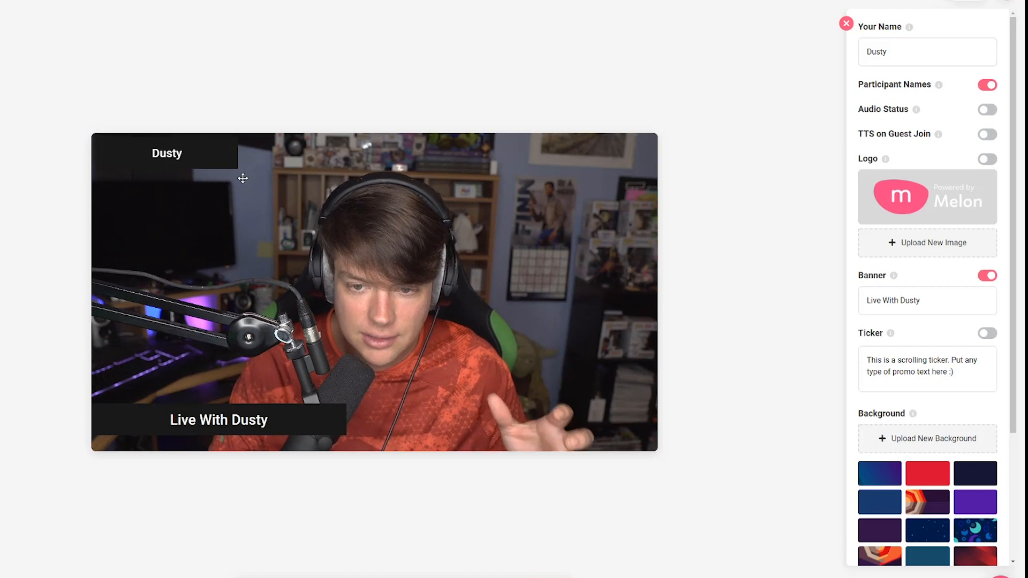
{"action": "left_click", "coordinate": [982, 92]}
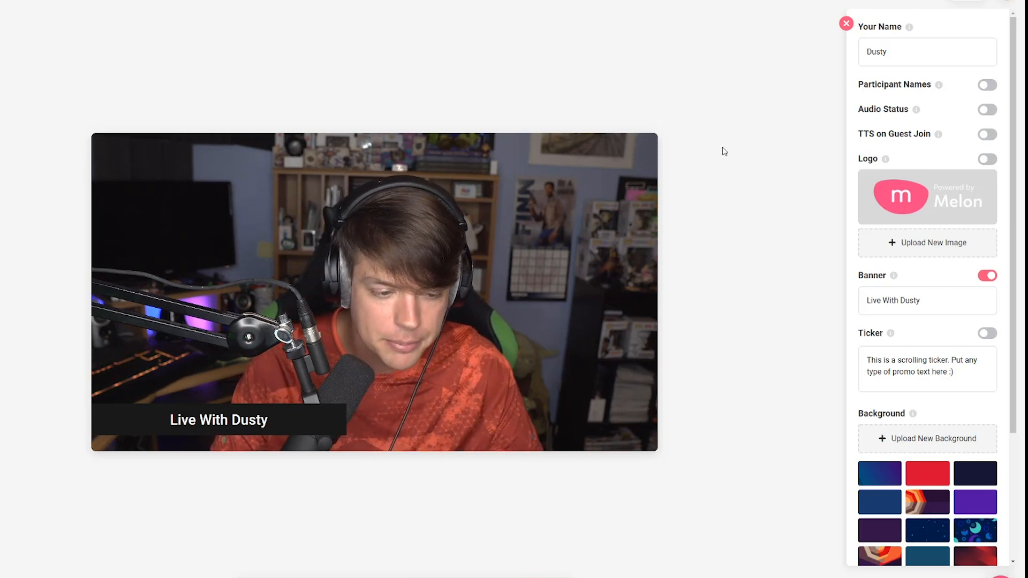
{"action": "left_click", "coordinate": [987, 110]}
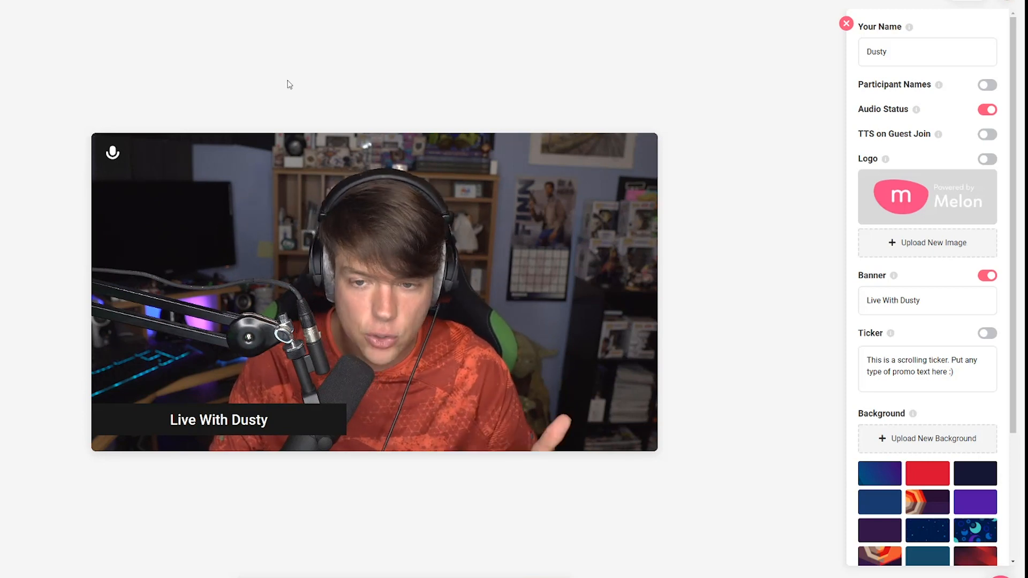
{"action": "left_click", "coordinate": [987, 110]}
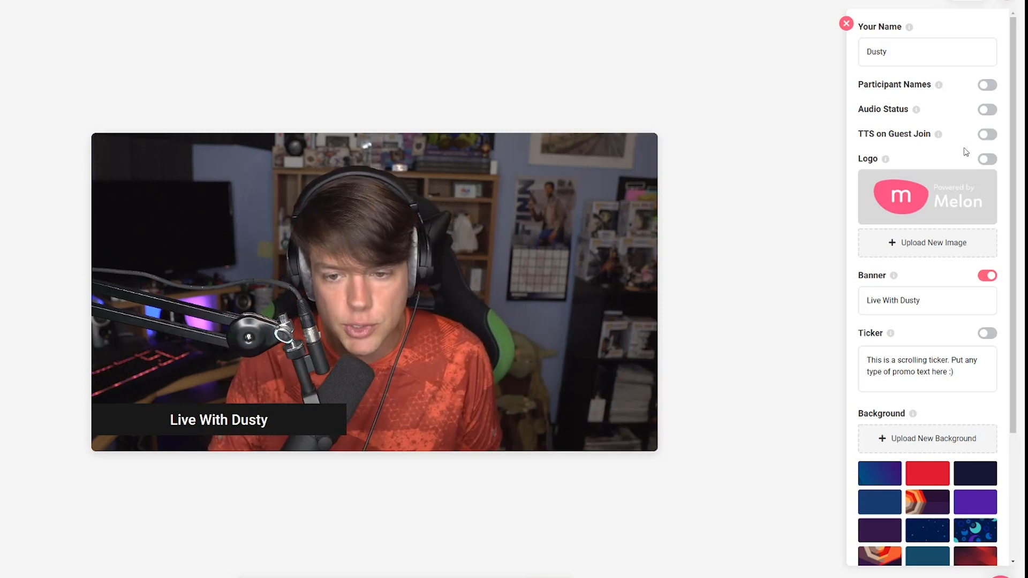
Try out TTS on Guest Join and the Melon logo overlay, switching each one on and off again
{"action": "left_click", "coordinate": [987, 135]}
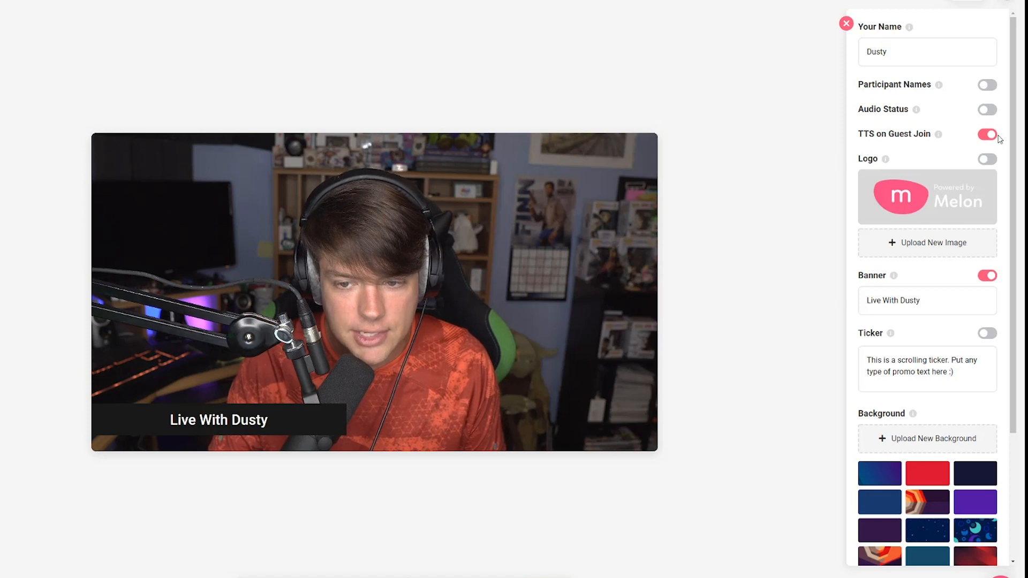
{"action": "left_click", "coordinate": [987, 134]}
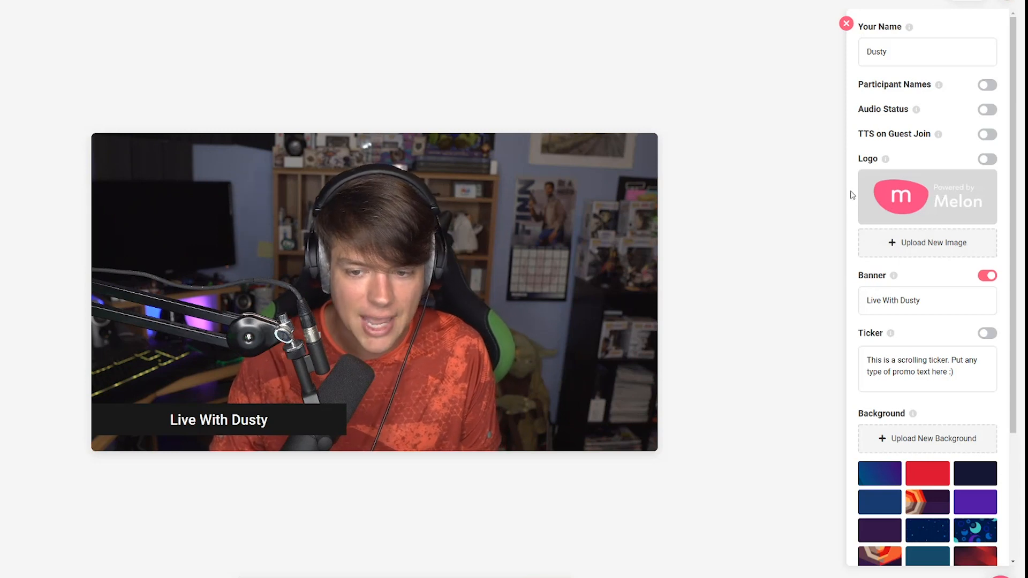
{"action": "left_click", "coordinate": [987, 159]}
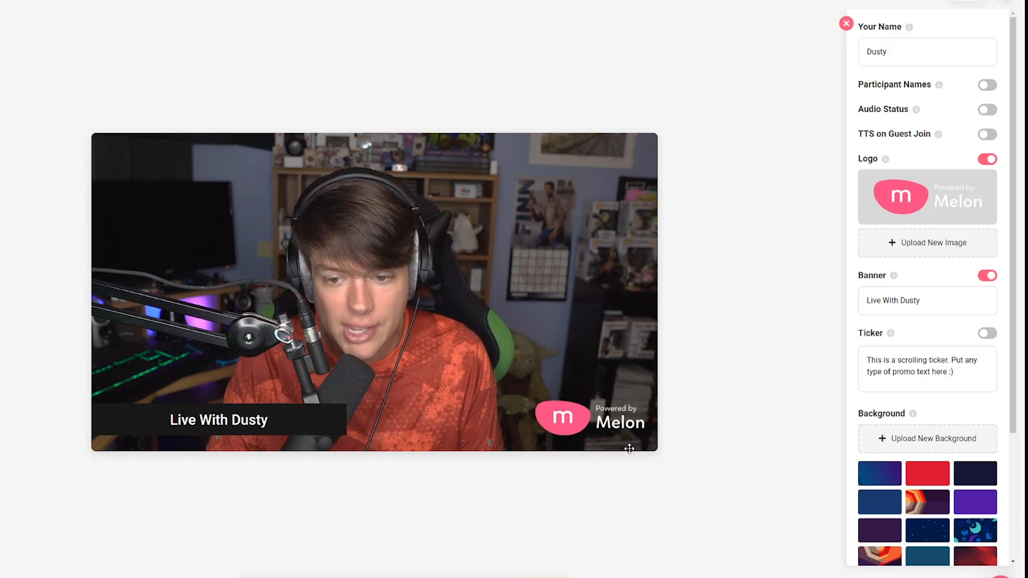
{"action": "left_click", "coordinate": [988, 159]}
Upload YouTube_Creators_Hub_Podcast_Artwork_Final as the stream logo and switch the logo overlay on
{"action": "left_click", "coordinate": [914, 244]}
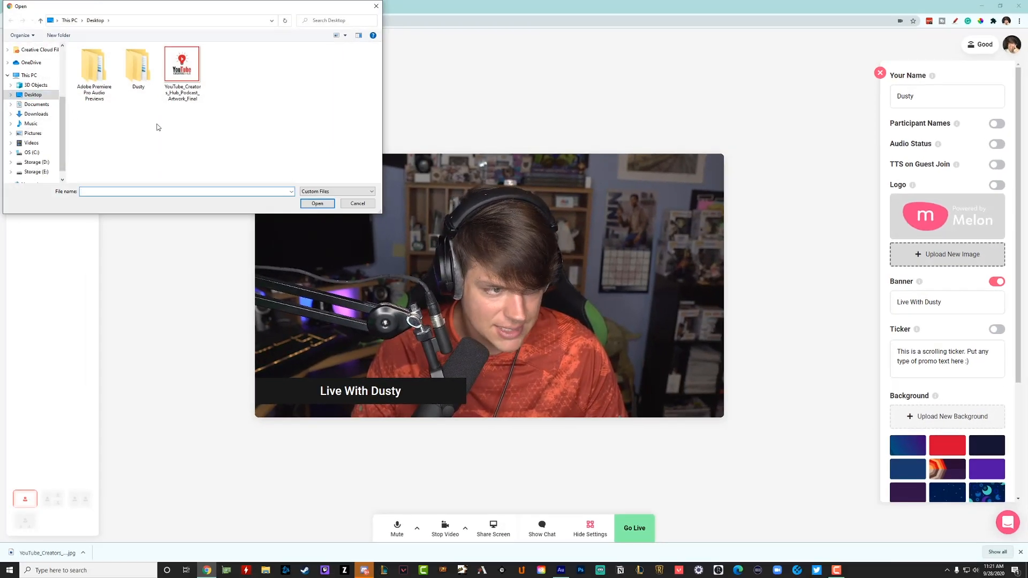
{"action": "left_click", "coordinate": [189, 95]}
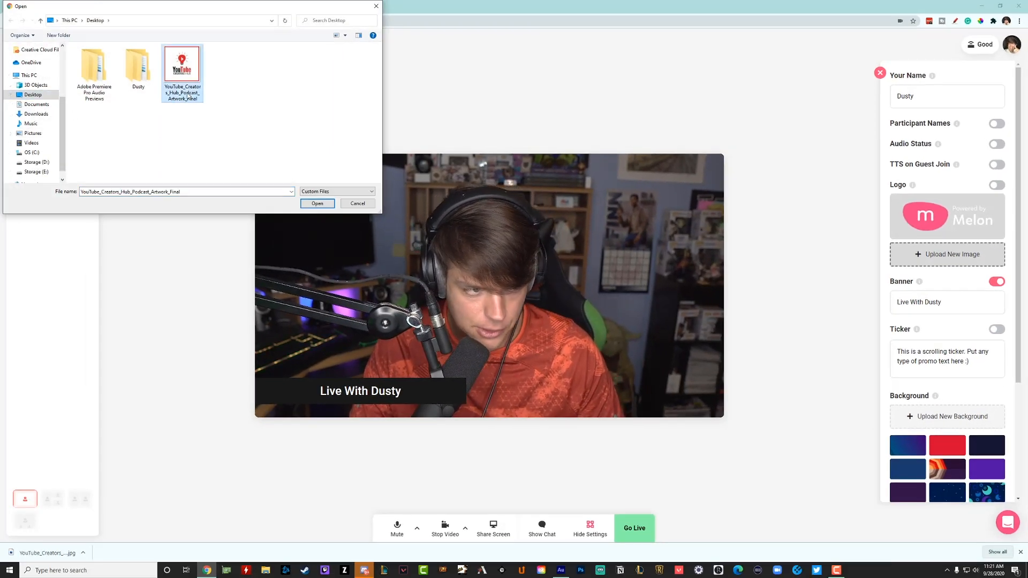
{"action": "left_click", "coordinate": [308, 202]}
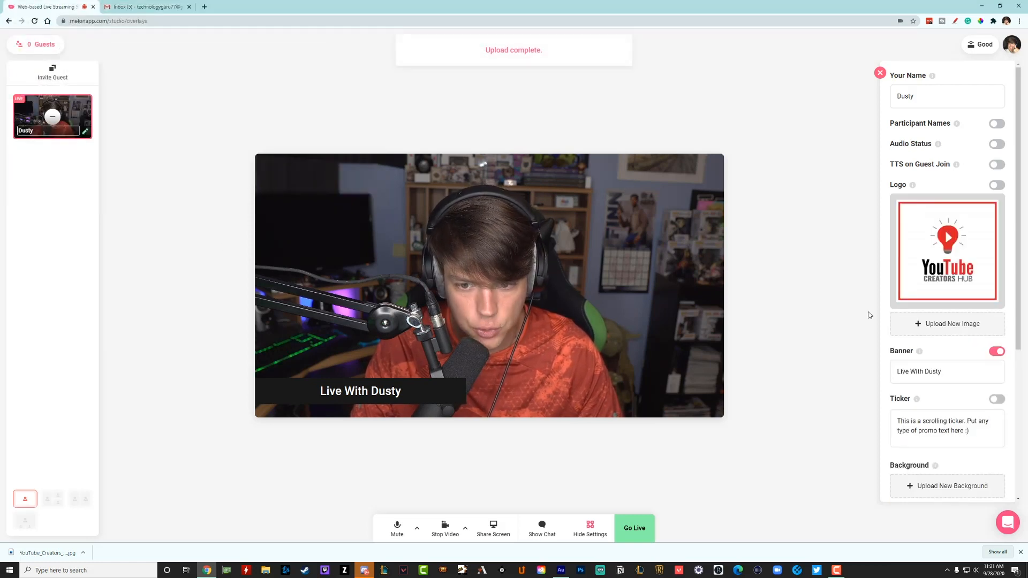
{"action": "left_click", "coordinate": [996, 185]}
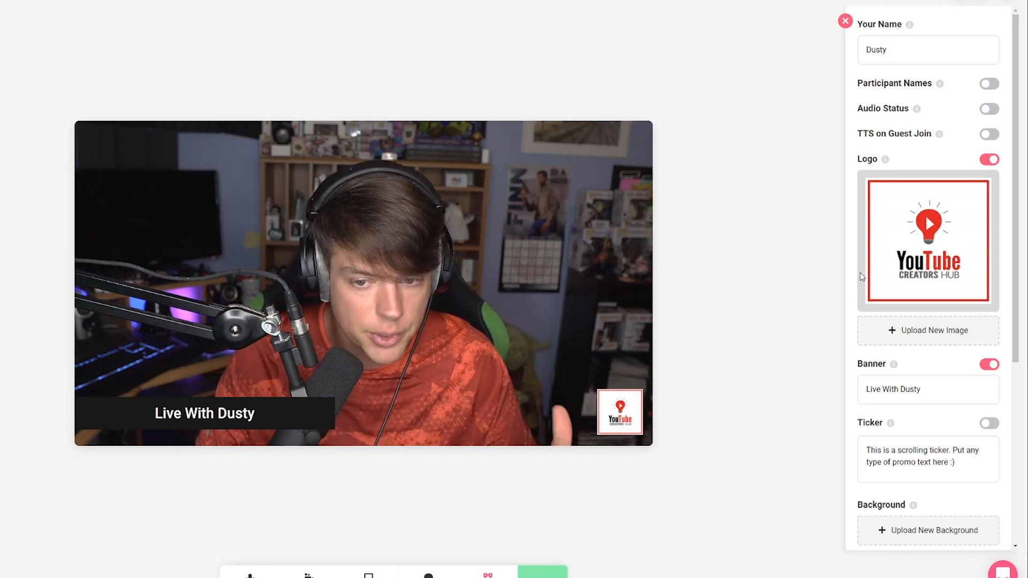
{"action": "left_click", "coordinate": [991, 160]}
{"action": "left_click", "coordinate": [992, 160]}
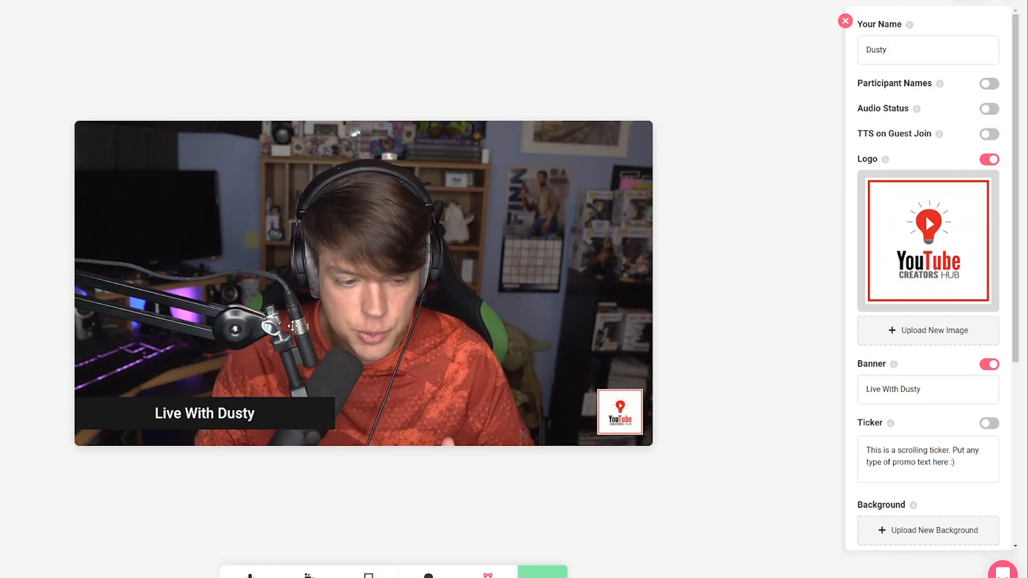
Try the banner off and on, extend its text with the host's last name, and leave the banner switched off
{"action": "left_click", "coordinate": [990, 364]}
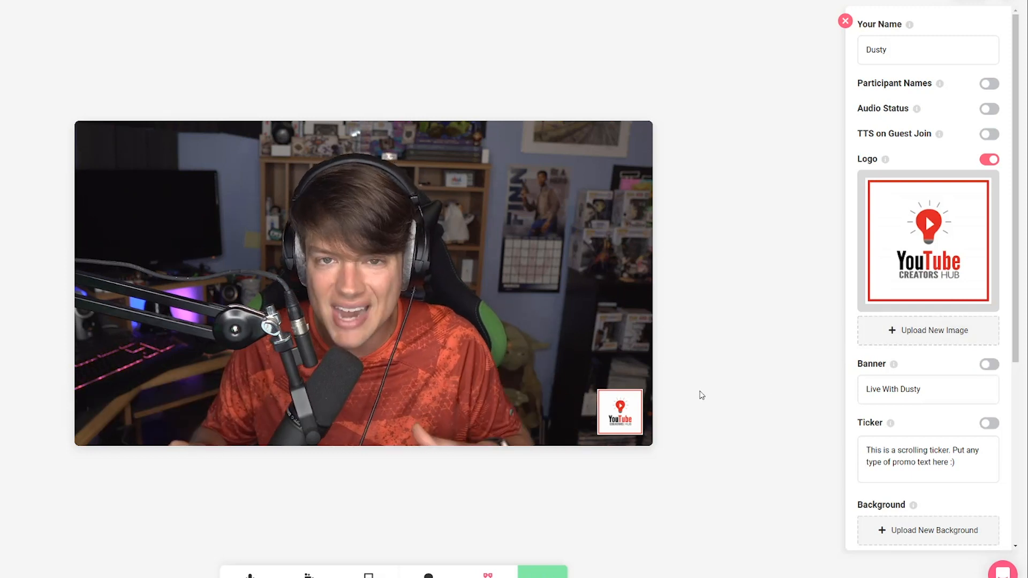
{"action": "left_click", "coordinate": [989, 365]}
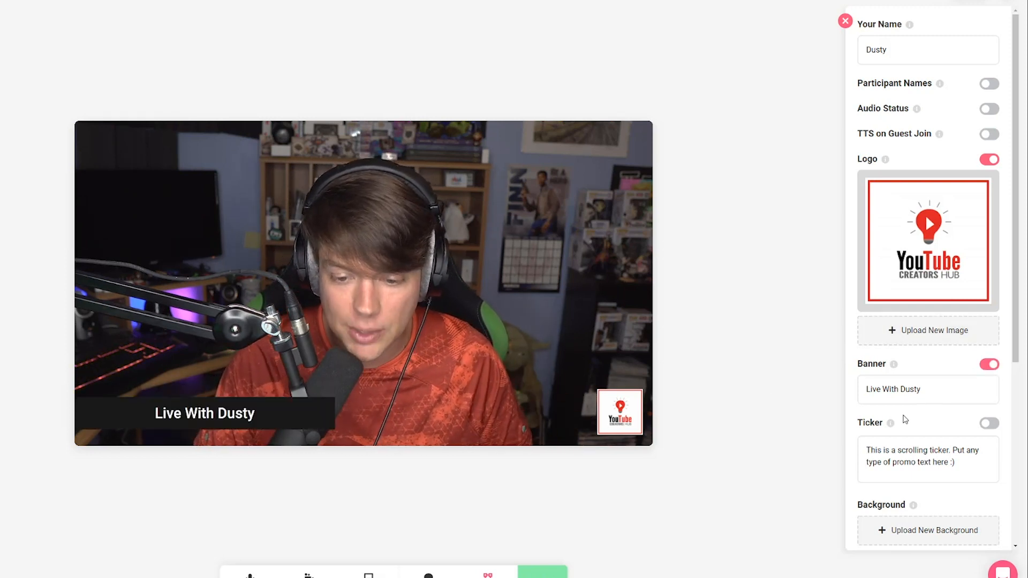
{"action": "left_click", "coordinate": [927, 393]}
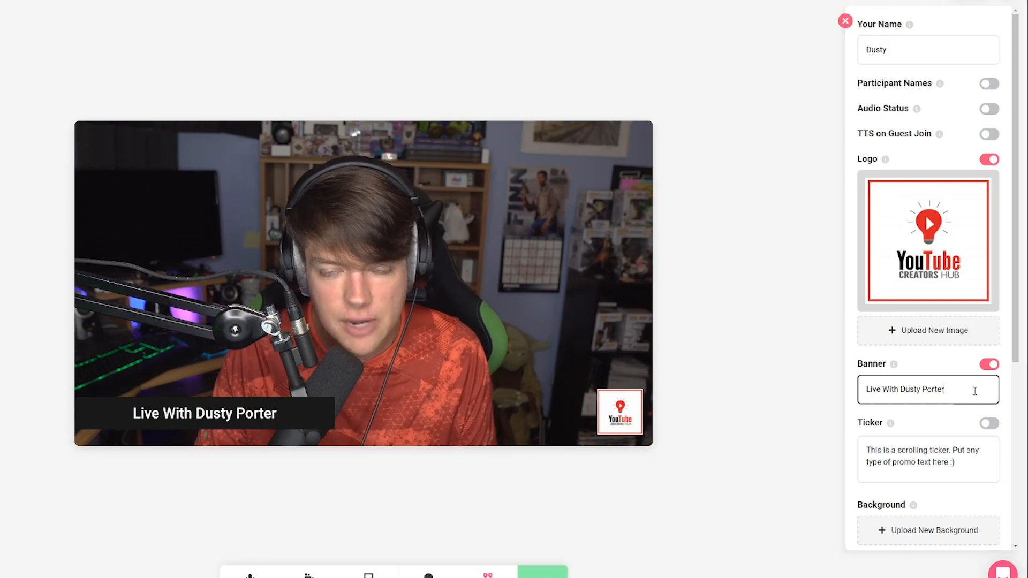
{"action": "left_click", "coordinate": [991, 366]}
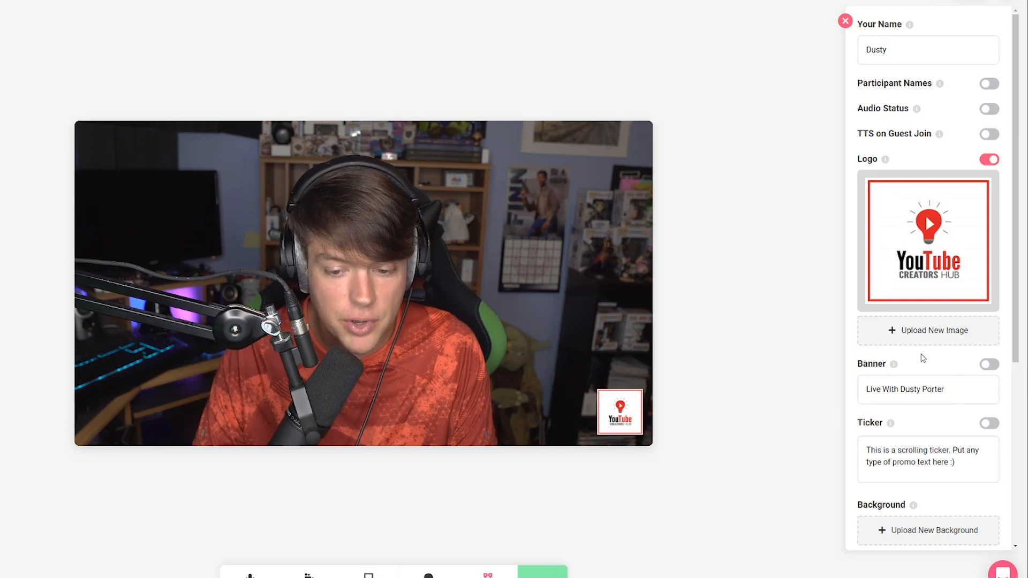
Try out the scrolling ticker on the stream, switching it on and off again
{"action": "left_click", "coordinate": [988, 426]}
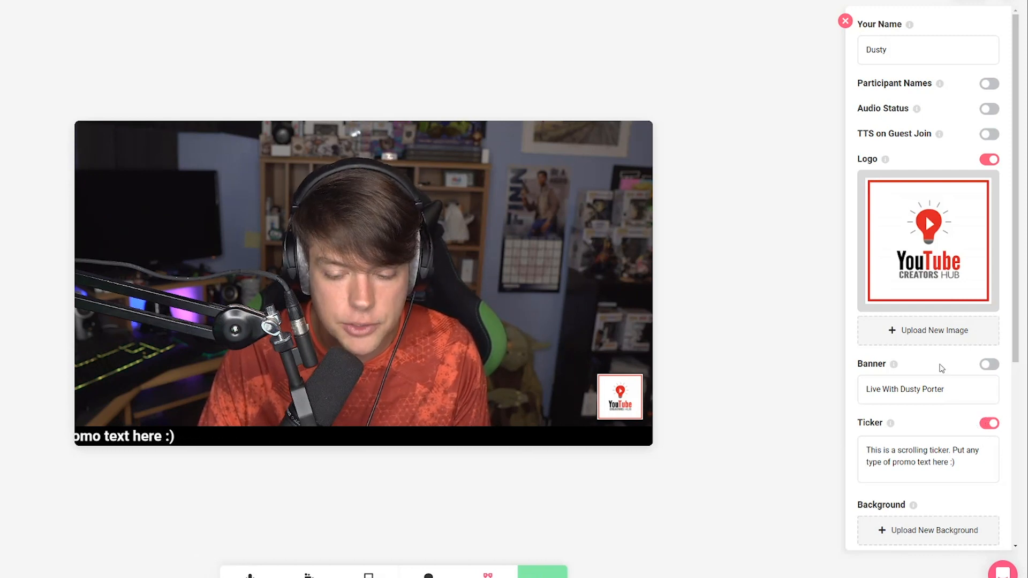
{"action": "left_click", "coordinate": [900, 535]}
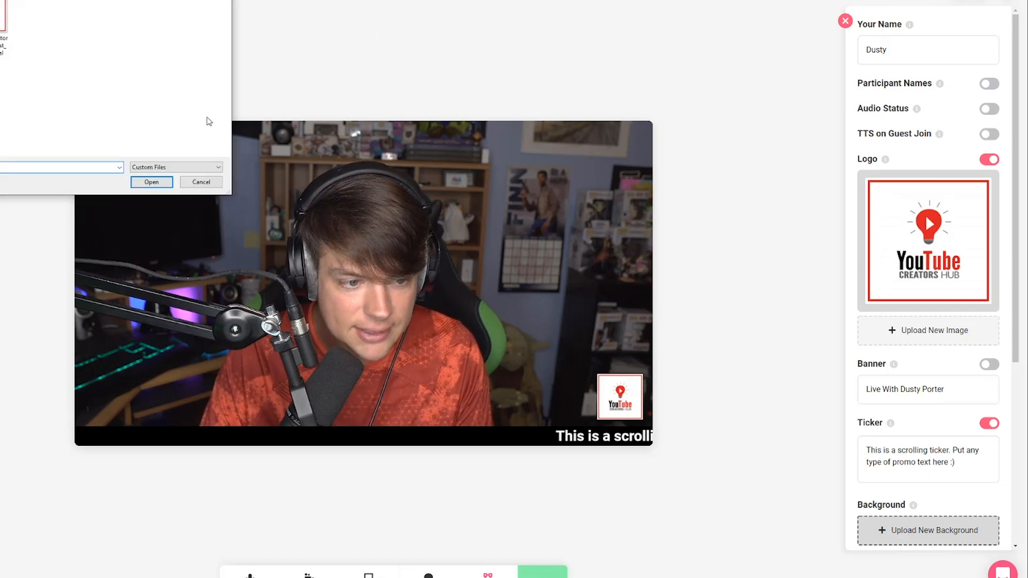
{"action": "left_click", "coordinate": [202, 182]}
{"action": "scroll", "coordinate": [926, 363], "scroll_direction": "down", "scroll_amount": 1}
{"action": "scroll", "coordinate": [926, 362], "scroll_direction": "down", "scroll_amount": 4}
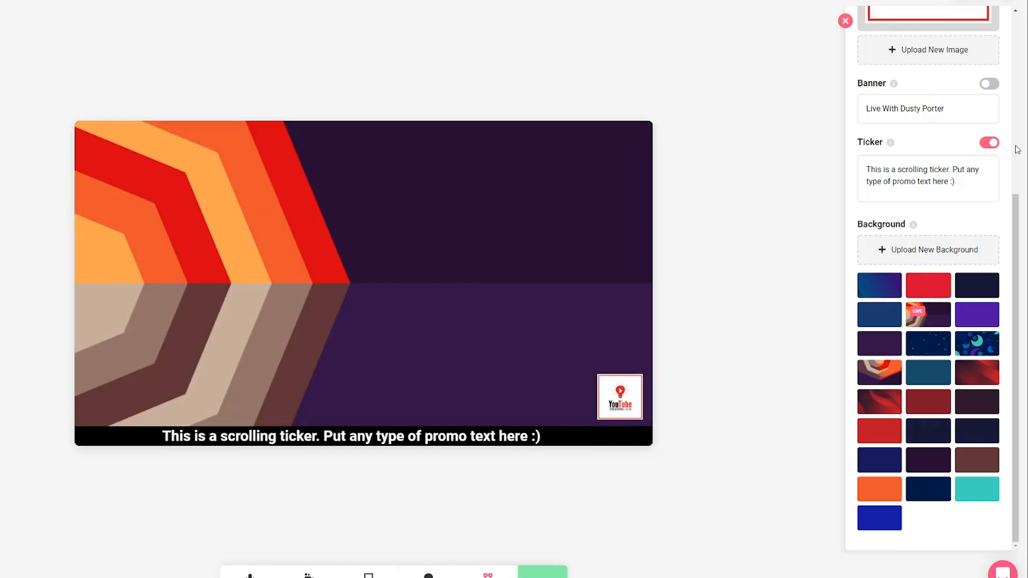
{"action": "left_click", "coordinate": [990, 142]}
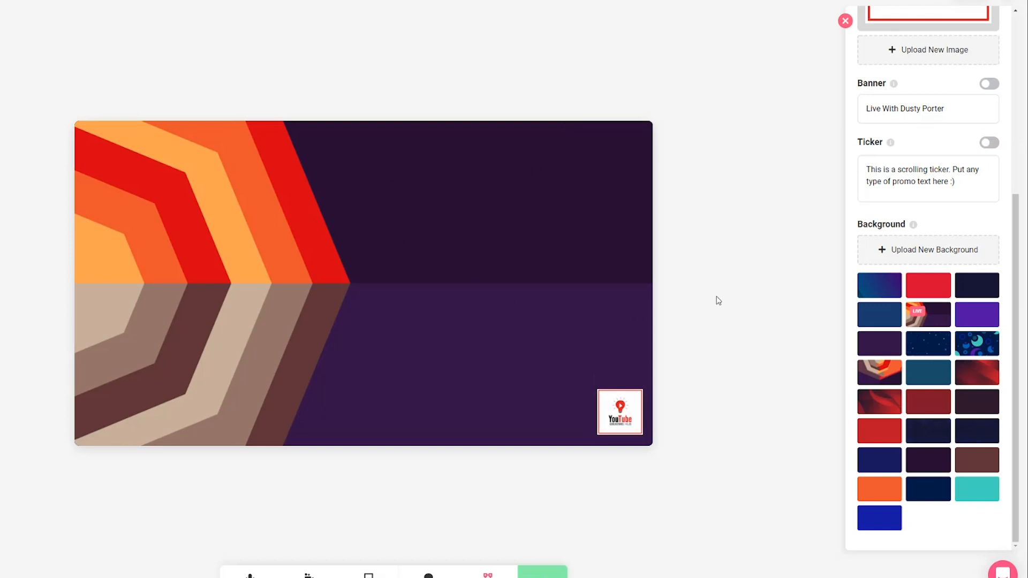
Upload the Screen_Background2 image from the Images and Backgrounds folder as the stream background
{"action": "left_click", "coordinate": [932, 250]}
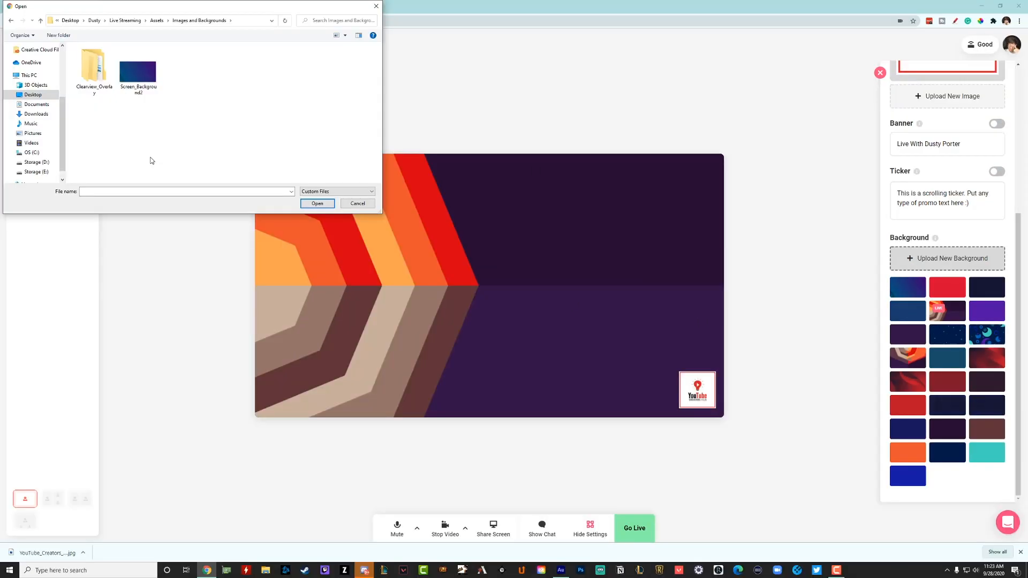
{"action": "left_click_drag", "start_coordinate": [233, 9], "coordinate": [630, 193]}
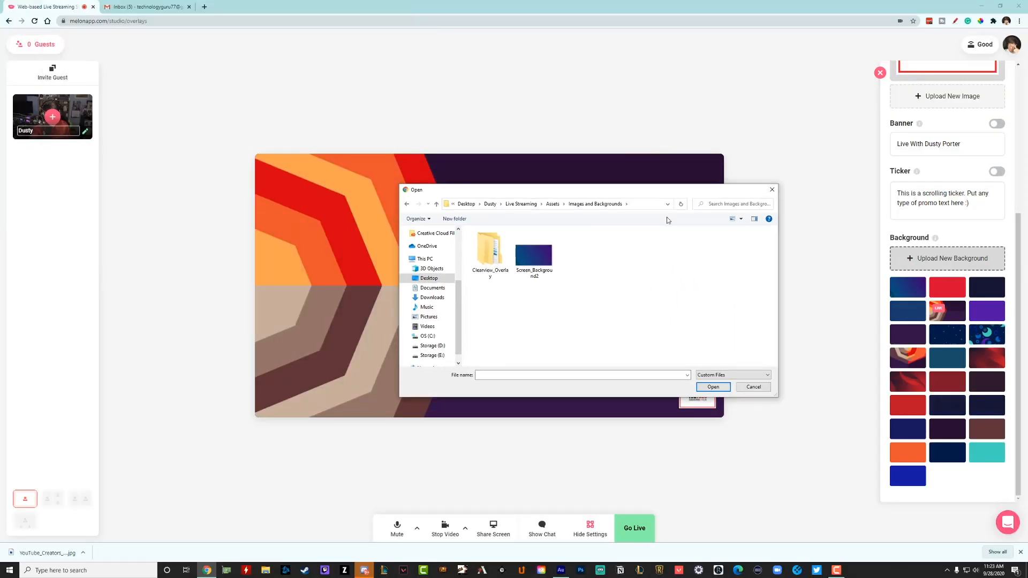
{"action": "left_click", "coordinate": [533, 274]}
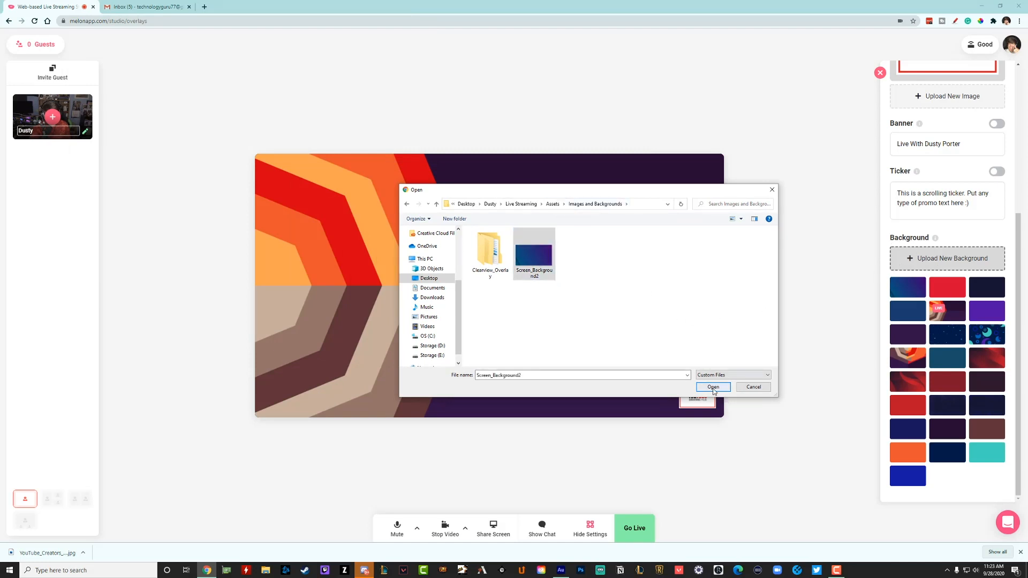
{"action": "left_click", "coordinate": [714, 387]}
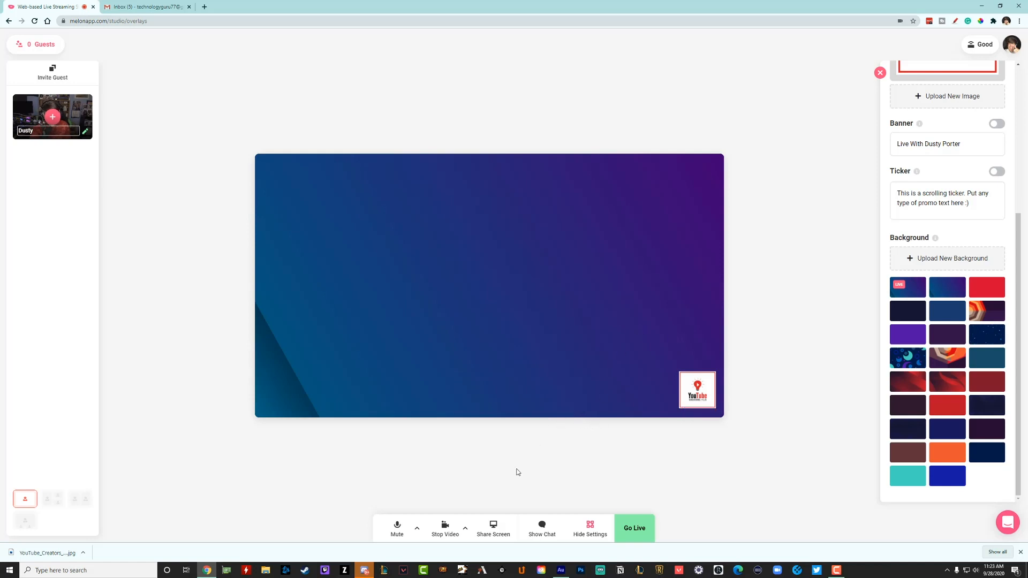
Share the entire Screen 2 and add both the host's webcam and the shared screen to the stream
{"action": "left_click", "coordinate": [493, 530]}
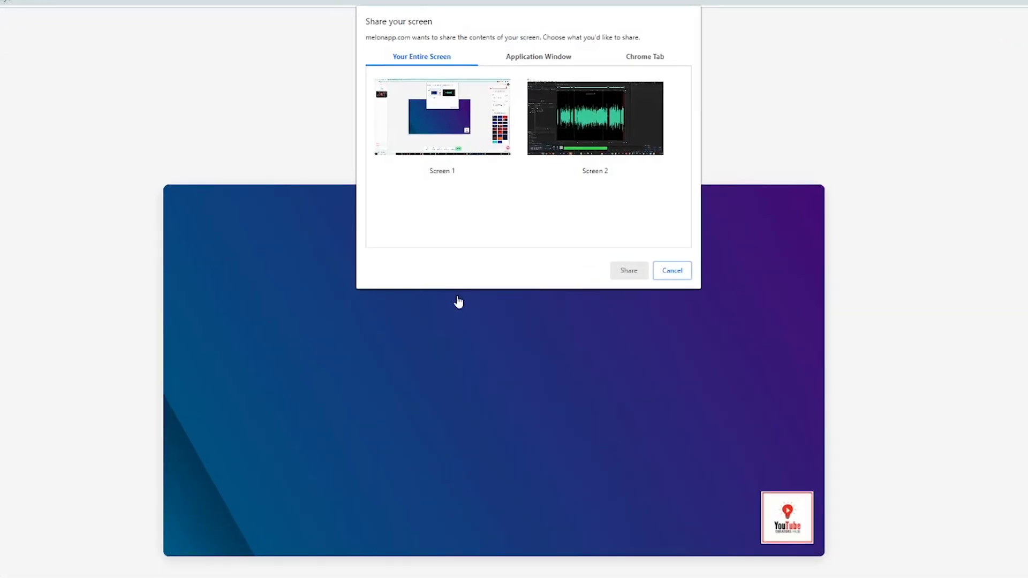
{"action": "left_click", "coordinate": [563, 120]}
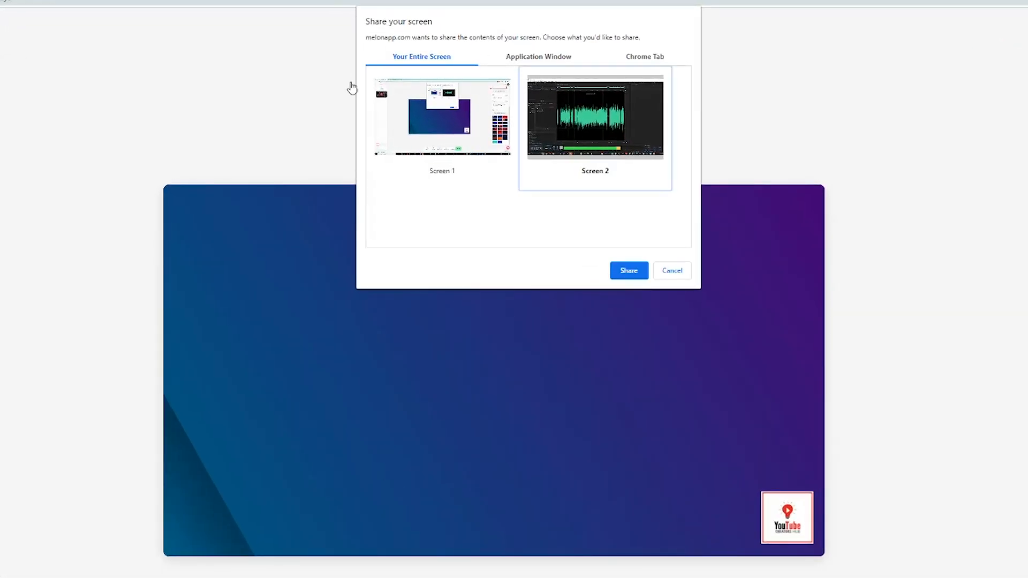
{"action": "left_click", "coordinate": [640, 271]}
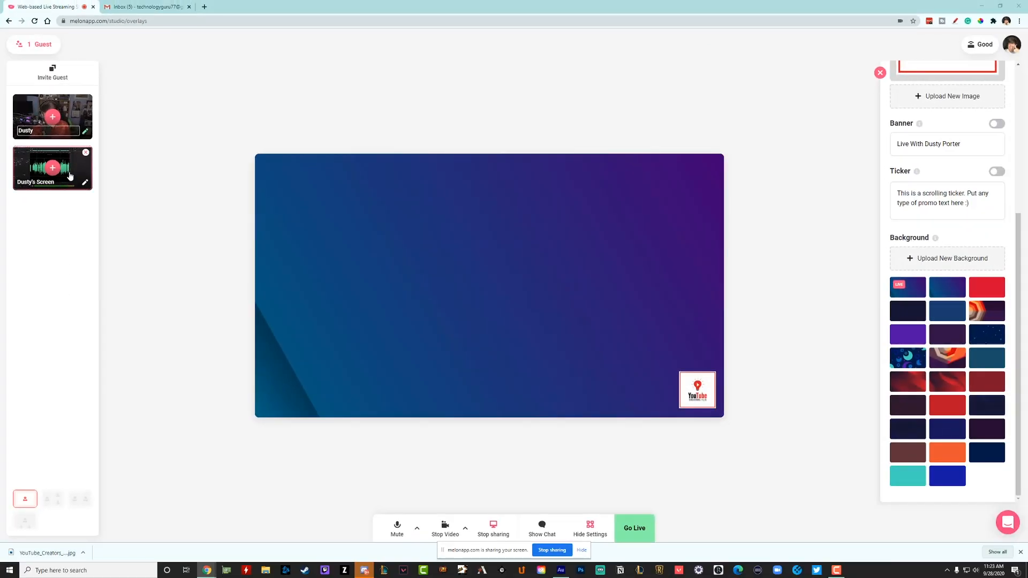
{"action": "left_click", "coordinate": [52, 116]}
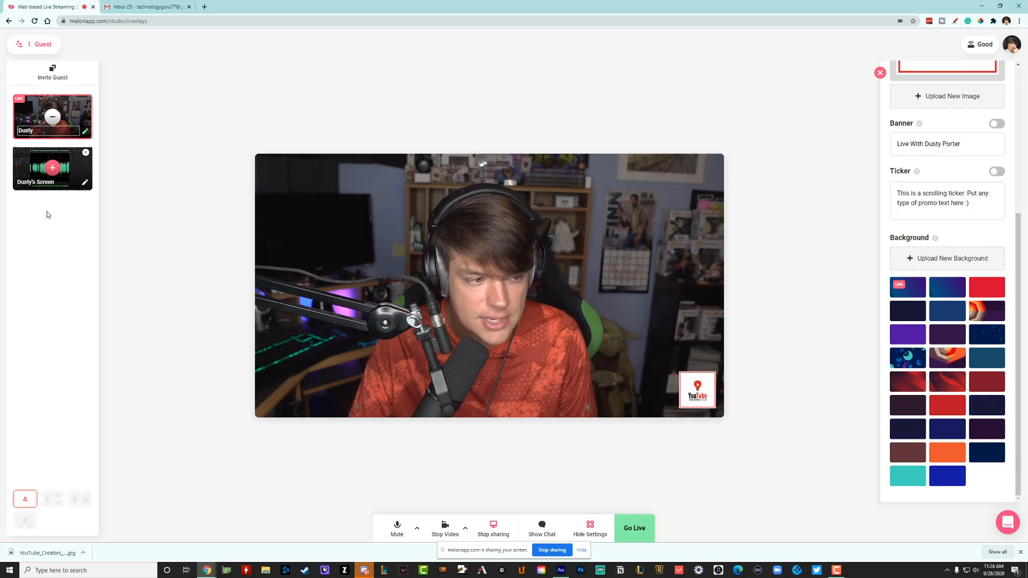
{"action": "left_click", "coordinate": [52, 168]}
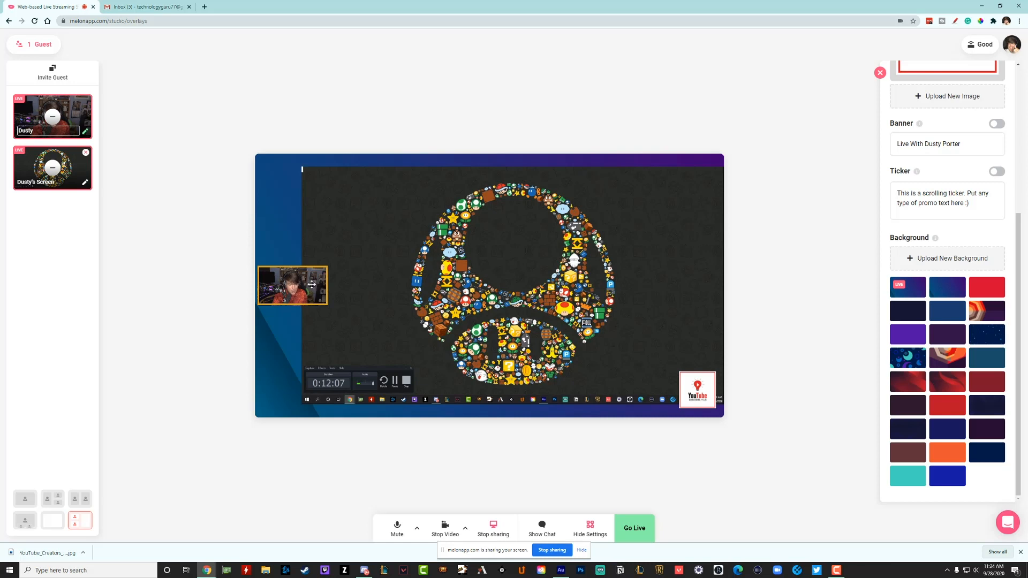
Swap the webcam and the shared screen back and forth between the small and large layout slots
{"action": "left_click_drag", "start_coordinate": [305, 288], "coordinate": [654, 279]}
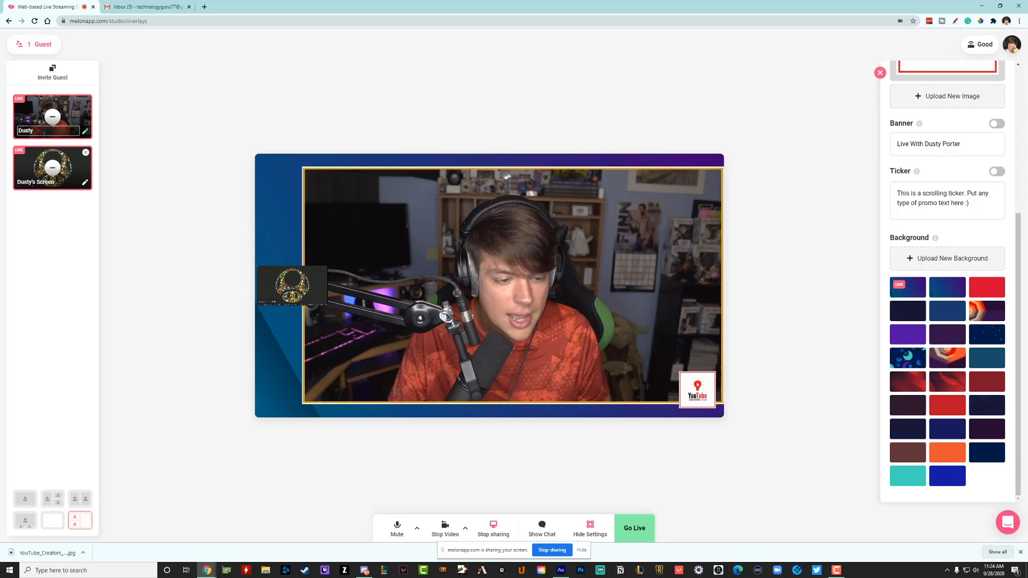
{"action": "left_click_drag", "start_coordinate": [484, 299], "coordinate": [314, 285]}
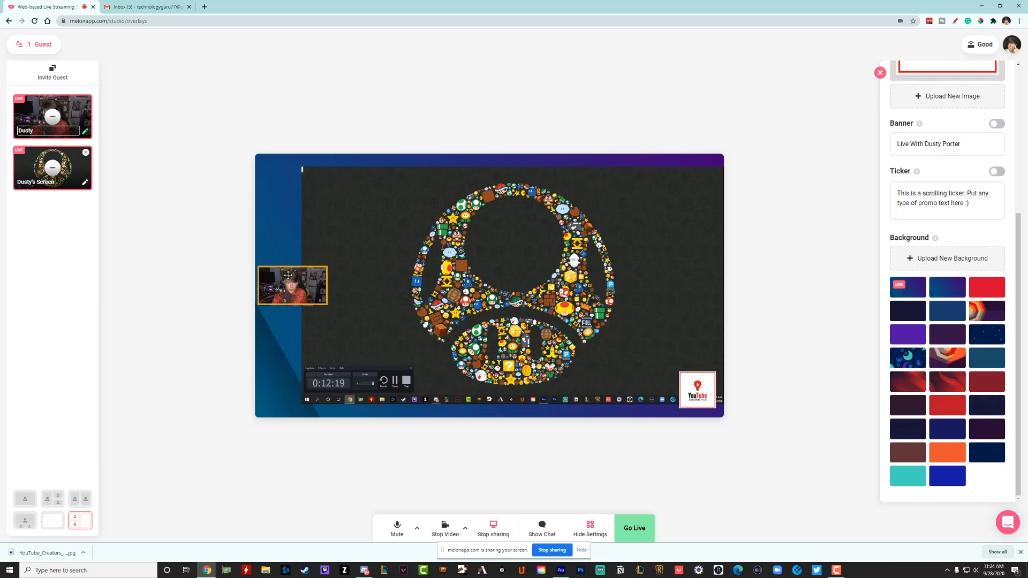
{"action": "left_click_drag", "start_coordinate": [289, 275], "coordinate": [301, 291]}
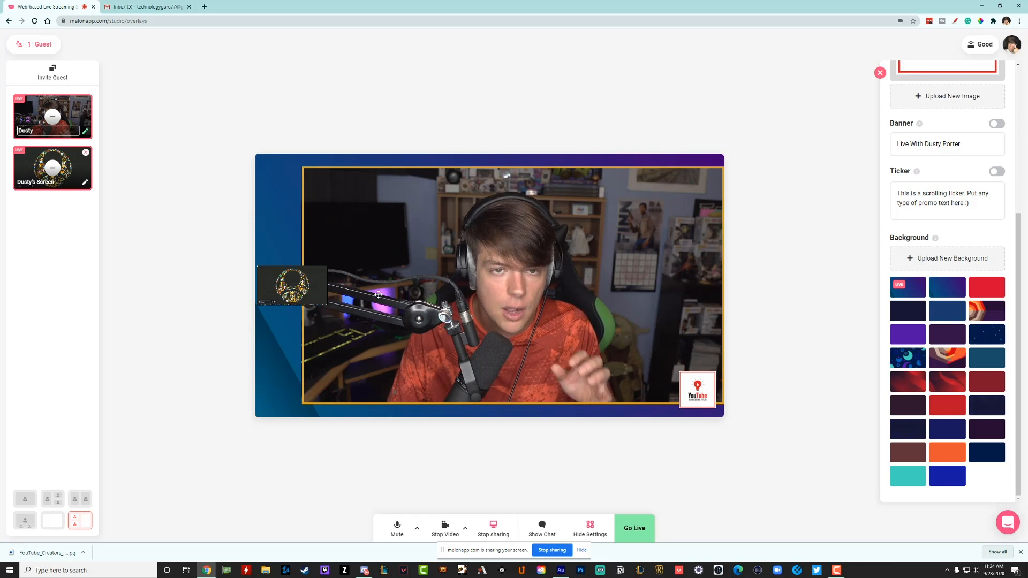
Show the webcam alone, the shared screen alone and both together, finishing with only the webcam on stream
{"action": "left_click", "coordinate": [52, 169]}
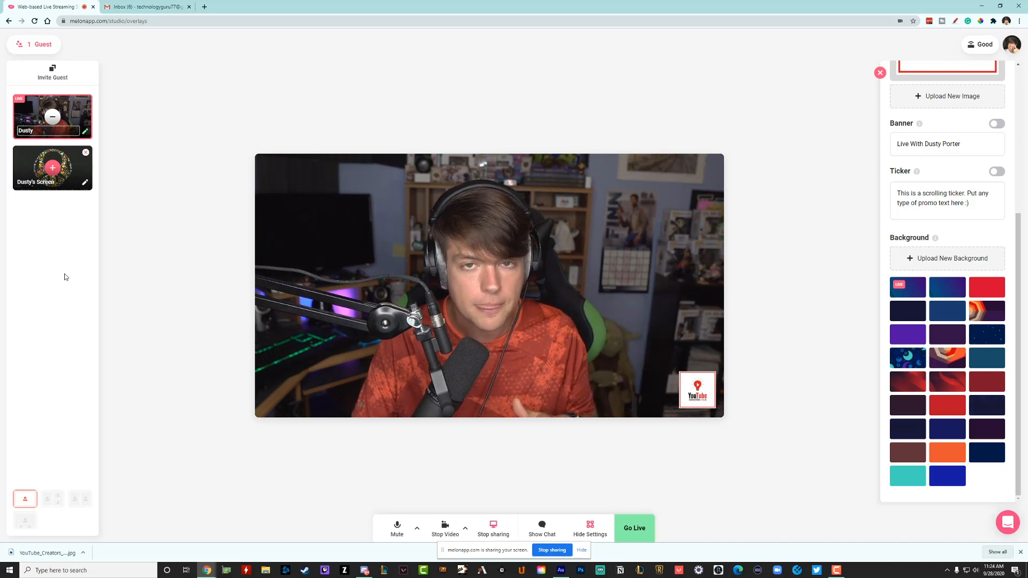
{"action": "left_click", "coordinate": [52, 117]}
{"action": "left_click", "coordinate": [53, 168]}
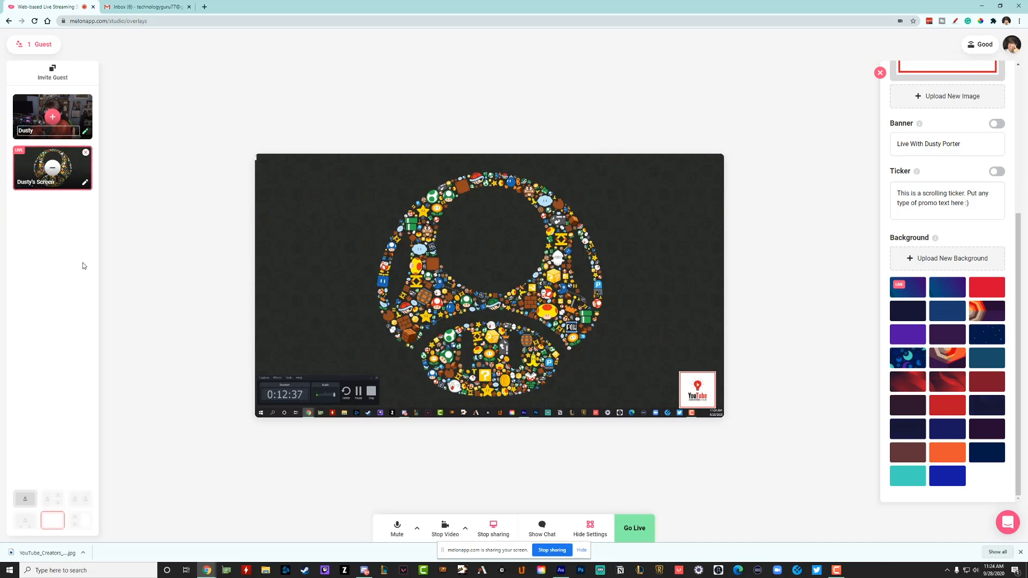
{"action": "left_click", "coordinate": [53, 117]}
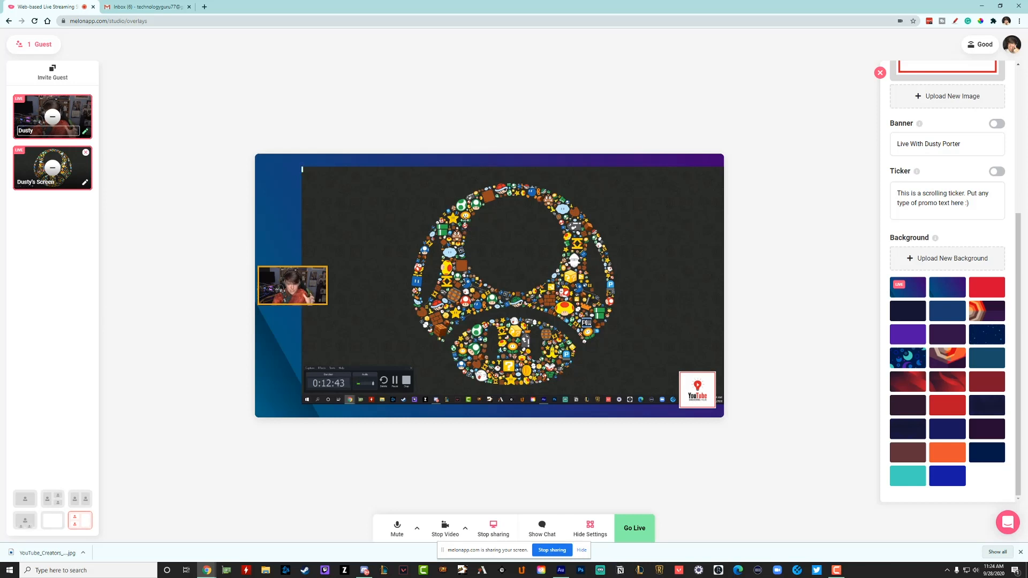
{"action": "left_click", "coordinate": [52, 168]}
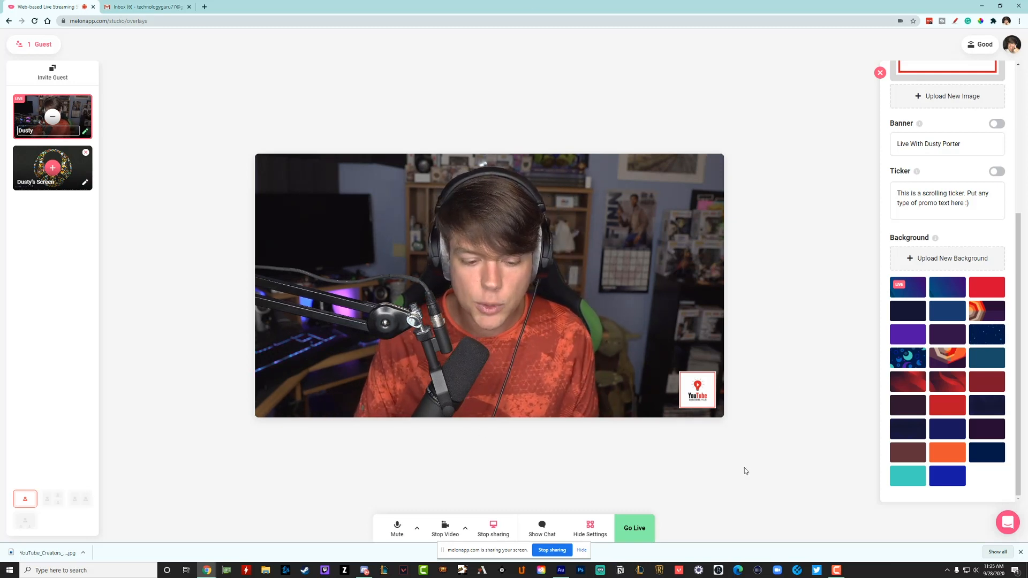
Look at the Private Chat and Stream Chat views and close the chat
{"action": "left_click", "coordinate": [541, 522]}
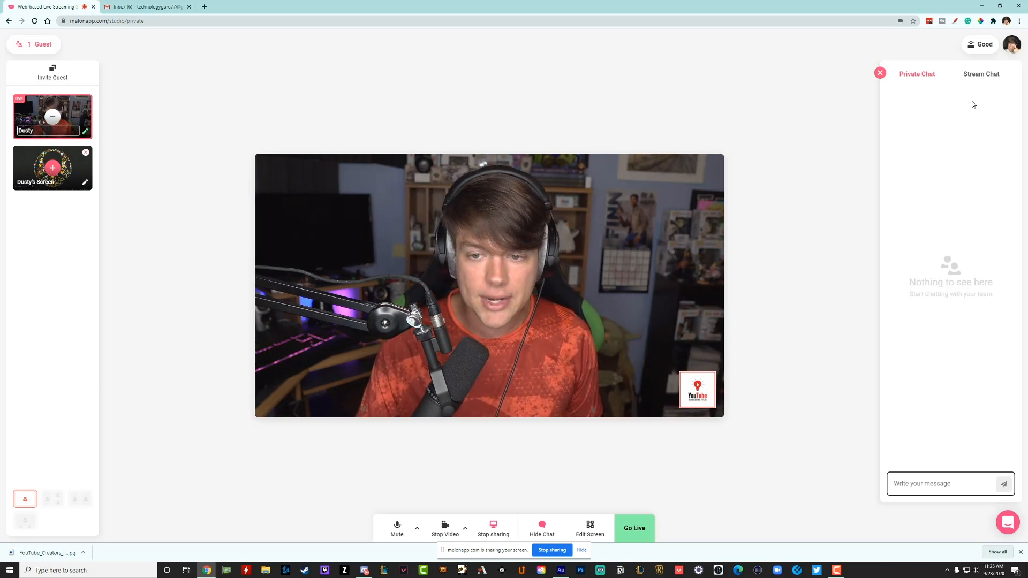
{"action": "left_click", "coordinate": [984, 76]}
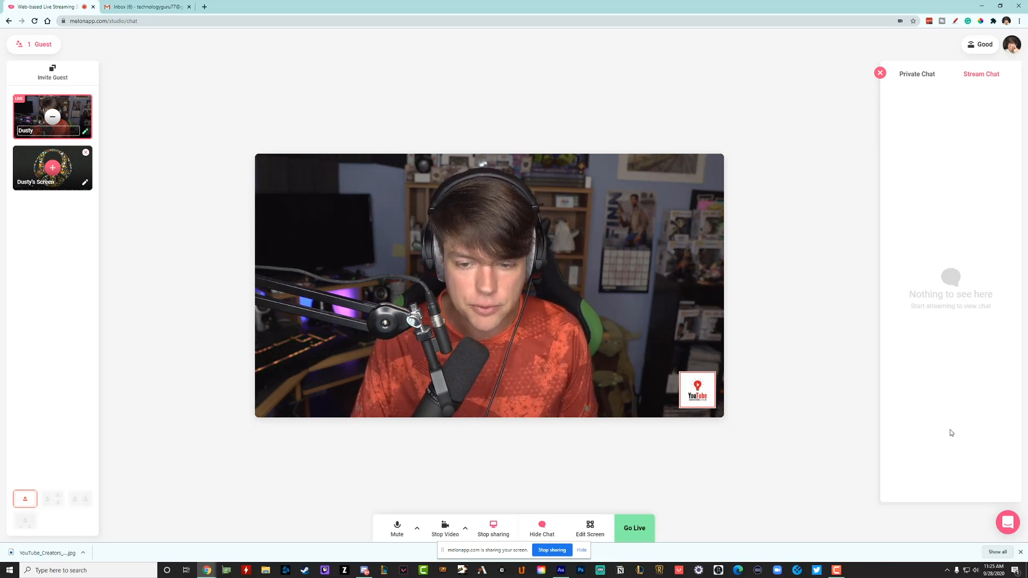
{"action": "left_click", "coordinate": [881, 73]}
Reopen the screen settings and toggle the banner overlay
{"action": "left_click", "coordinate": [586, 527]}
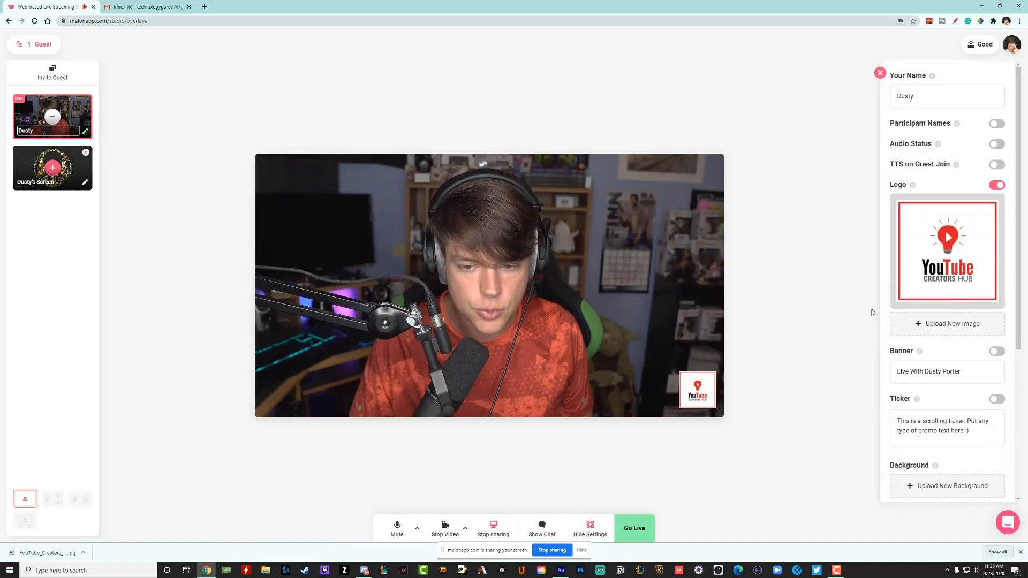
{"action": "left_click", "coordinate": [998, 352]}
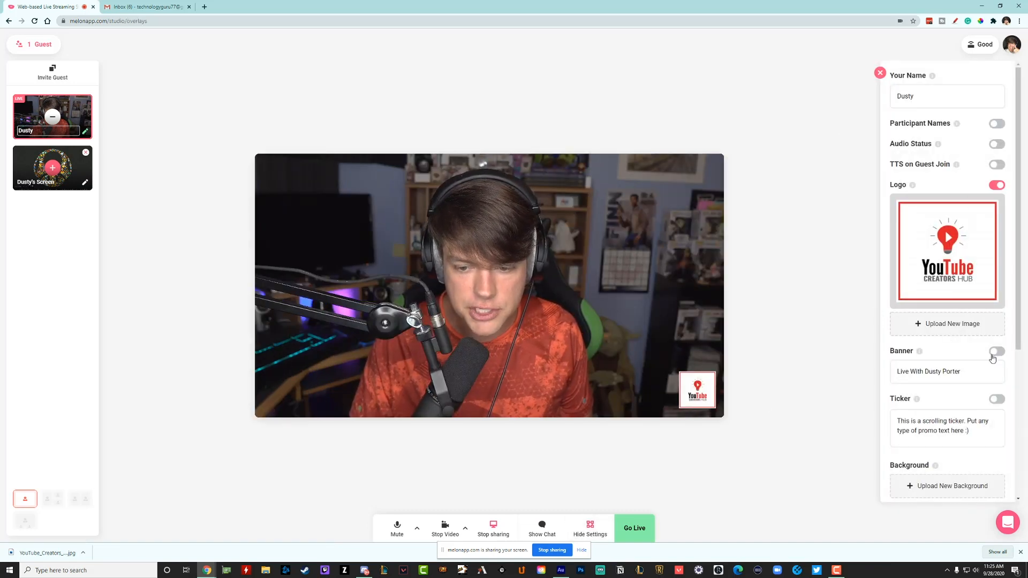